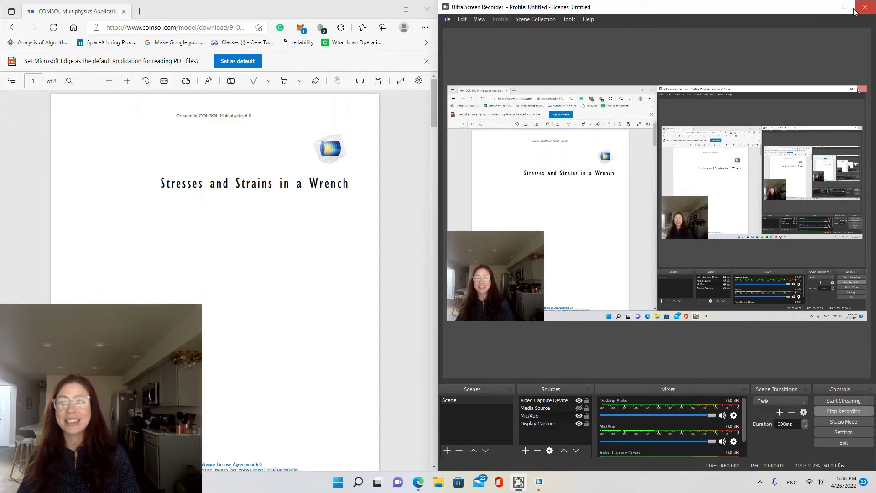
- Show the wrench tutorial PDF's page 2 in Edge beside a widened COMSOL window
left_click(824, 8)
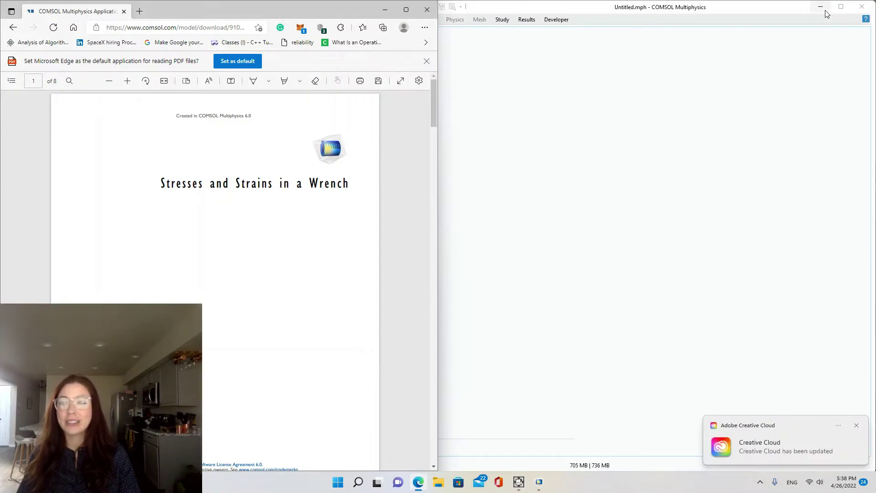
left_click(856, 425)
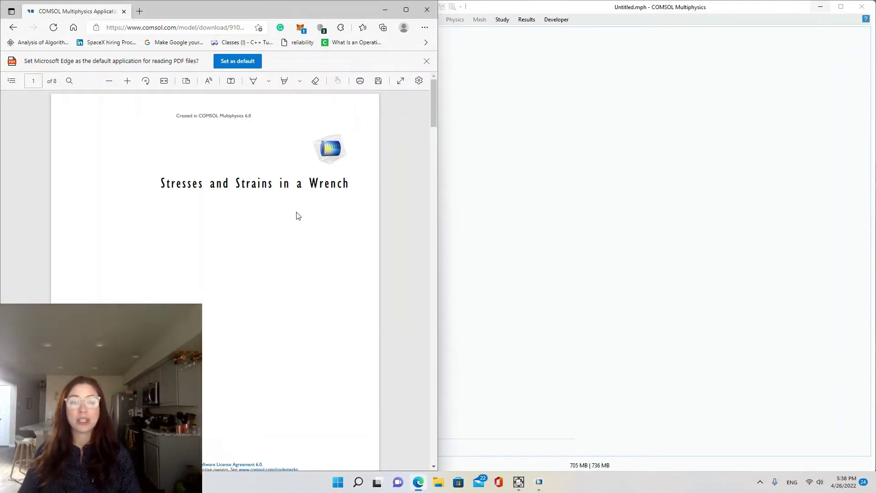
scroll(337, 200, "down", 10)
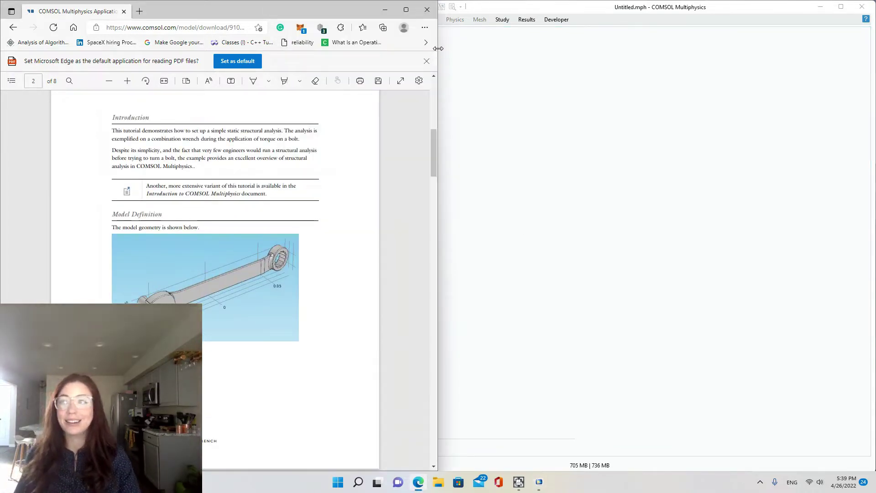
left_click_drag(438, 48, 292, 75)
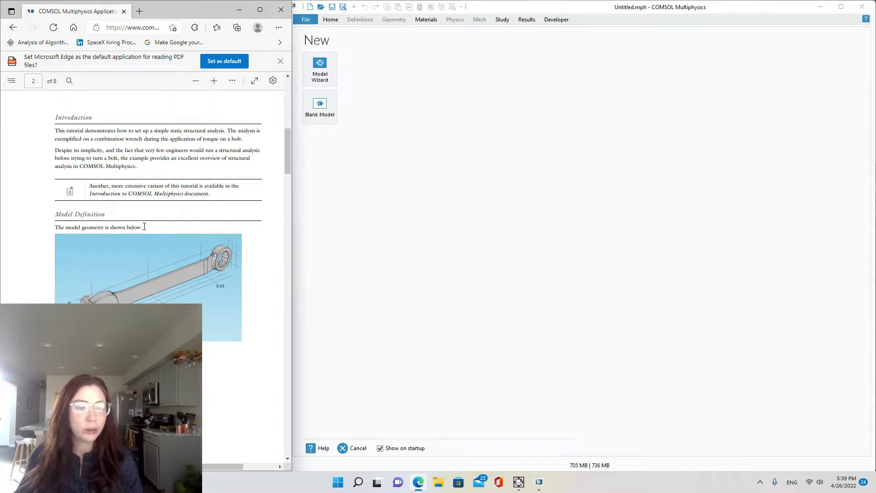
- Scroll the tutorial PDF down to page 3's modeling instructions
scroll(156, 230, "down", 1)
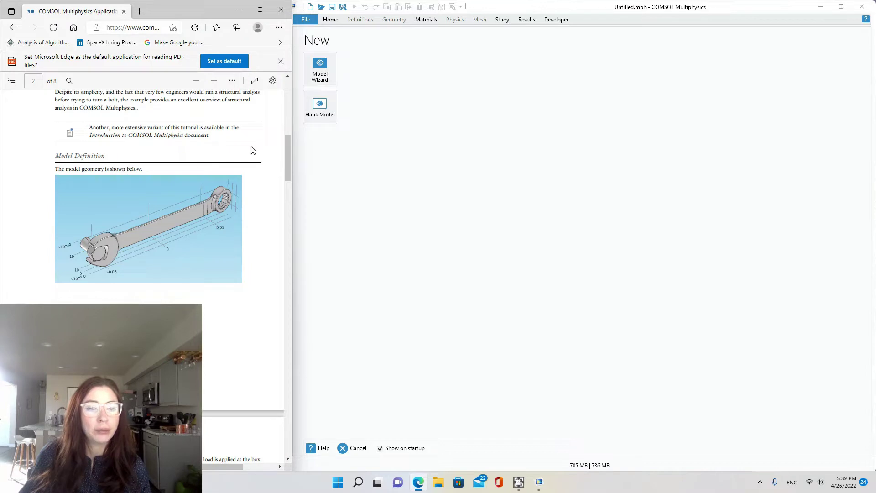
scroll(189, 187, "down", 10)
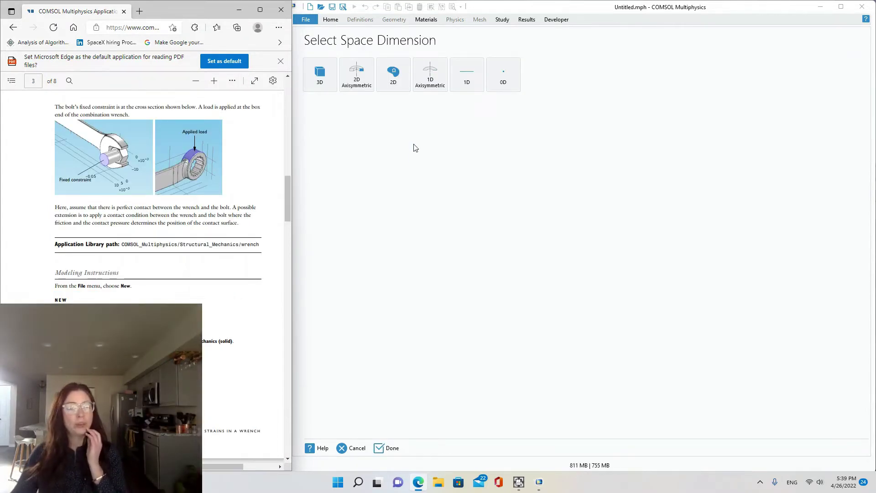
- Make the new model 3D and read on in the tutorial PDF
left_click(327, 85)
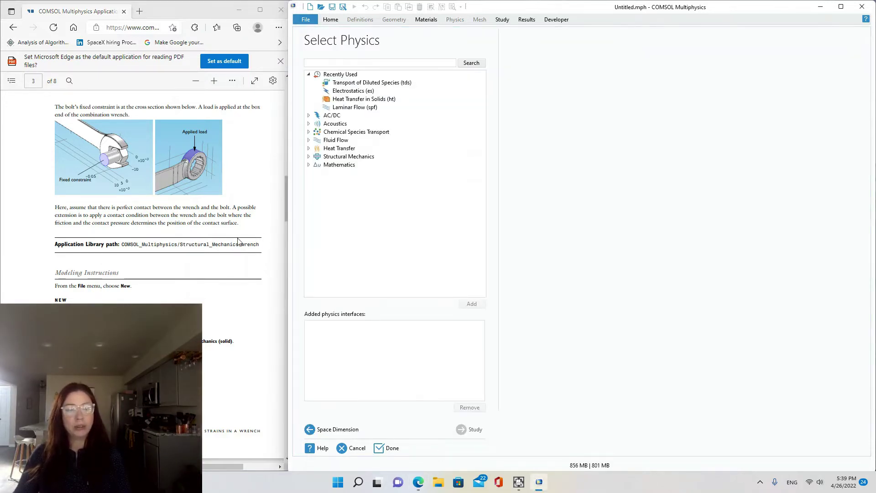
scroll(150, 219, "up", 15)
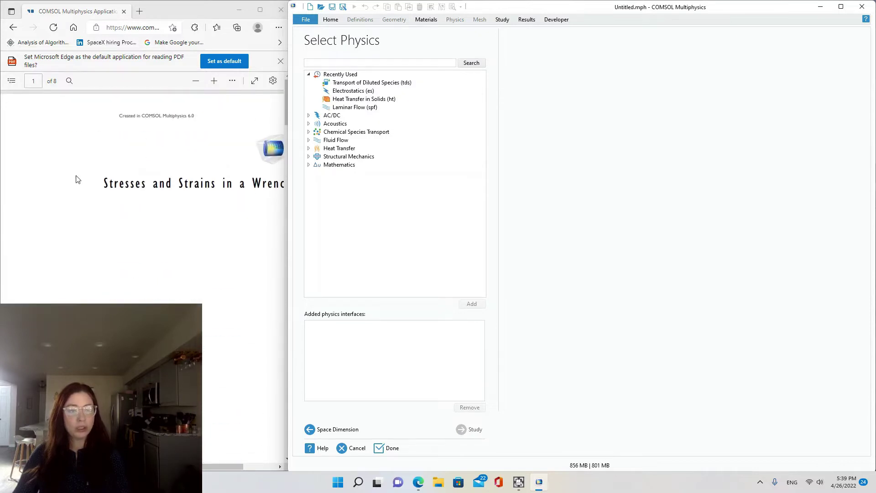
scroll(212, 193, "down", 8)
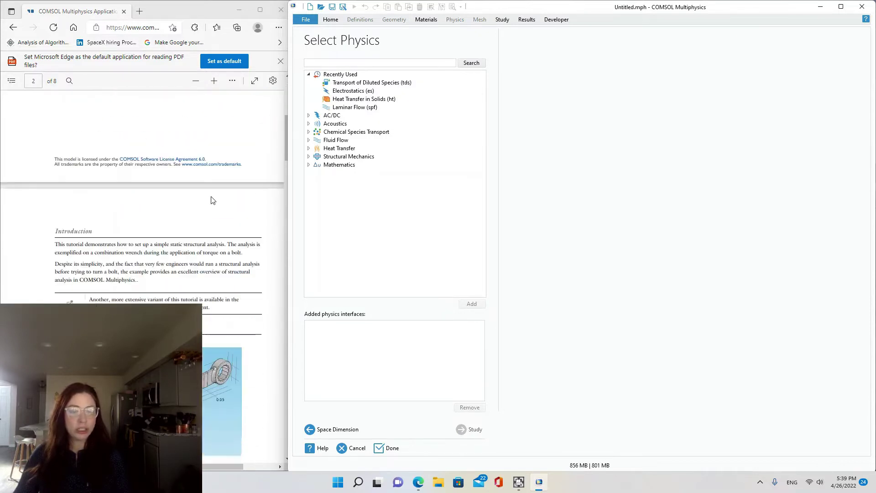
scroll(219, 332, "down", 6)
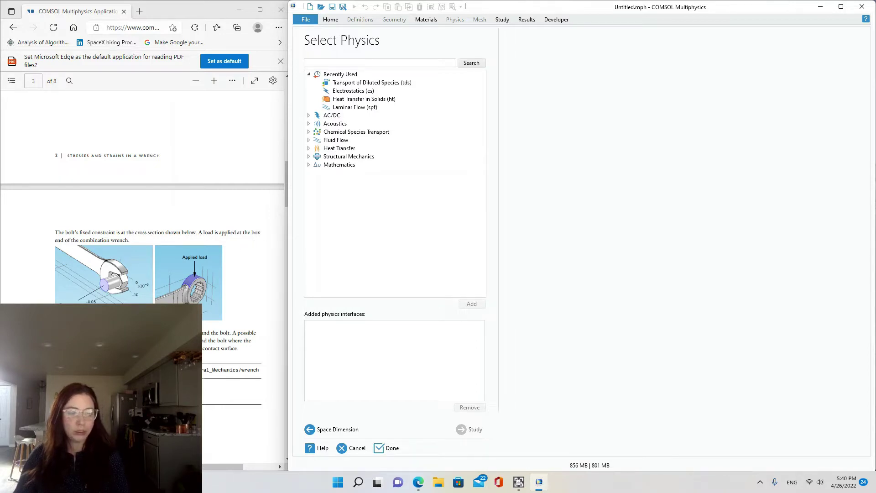
left_click(151, 292)
scroll(152, 291, "down", 3)
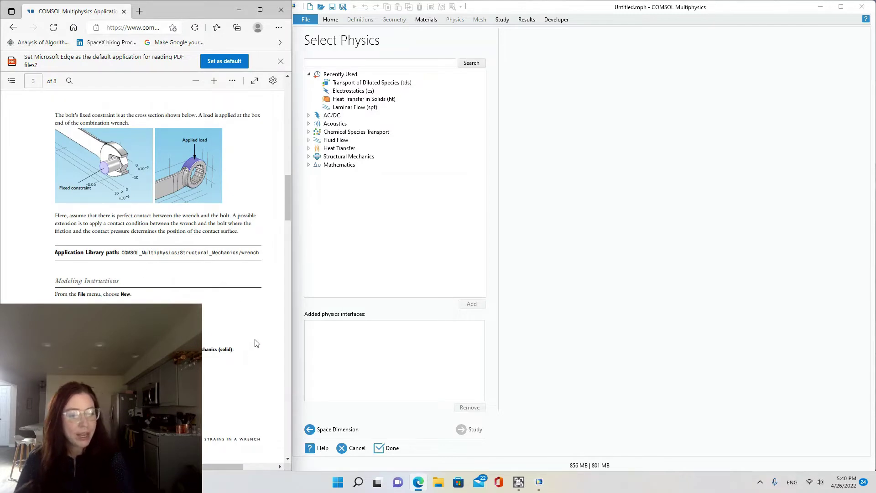
- Add Solid Mechanics (solid) from Structural Mechanics and go to study selection
left_click(309, 156)
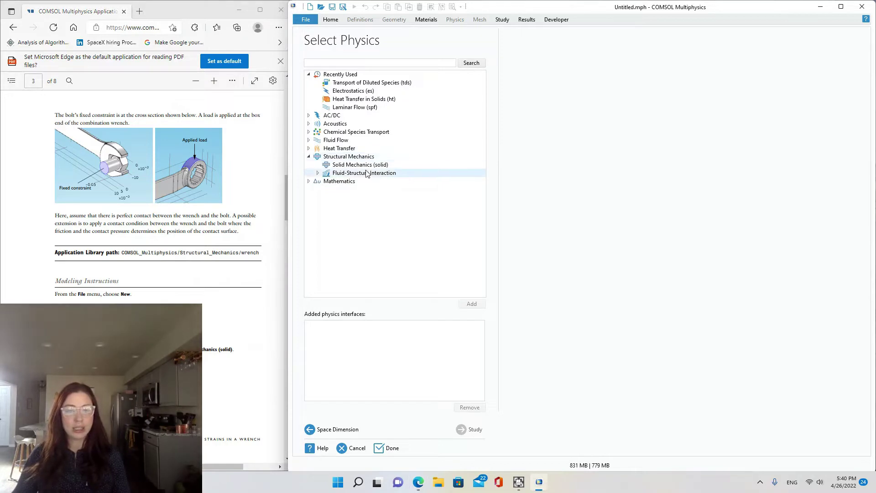
left_click(361, 164)
left_click(475, 306)
left_click(474, 305)
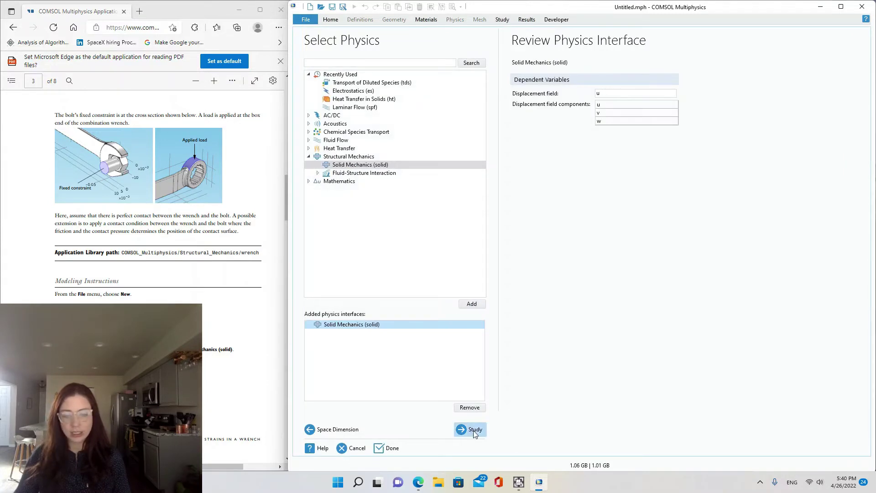
left_click(470, 430)
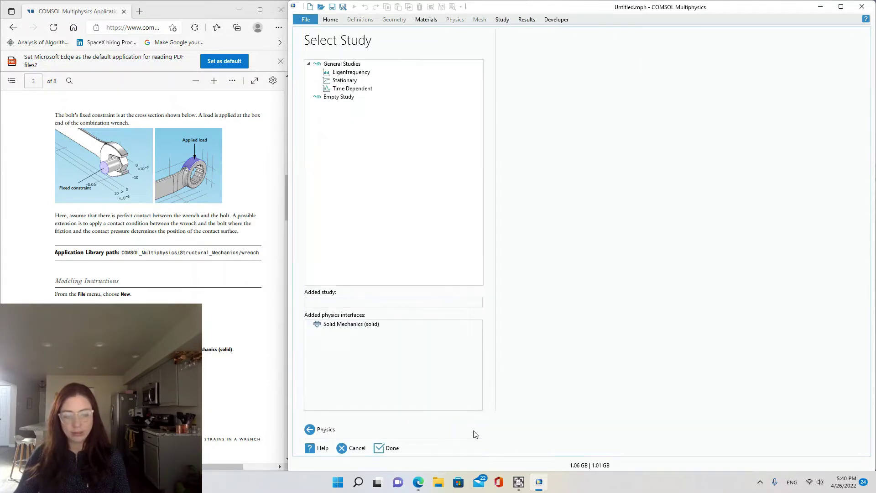
- Choose the Stationary study under General Studies and finish the Model Wizard
left_click(338, 81)
left_click(350, 73)
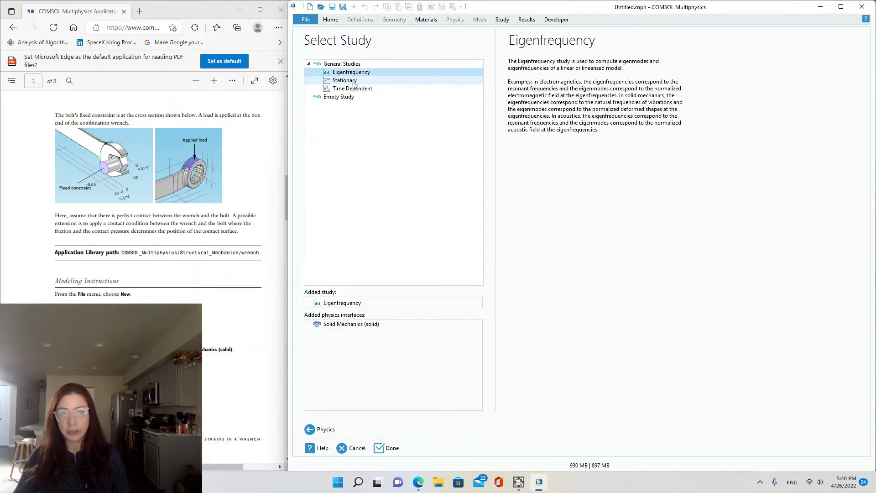
left_click(353, 89)
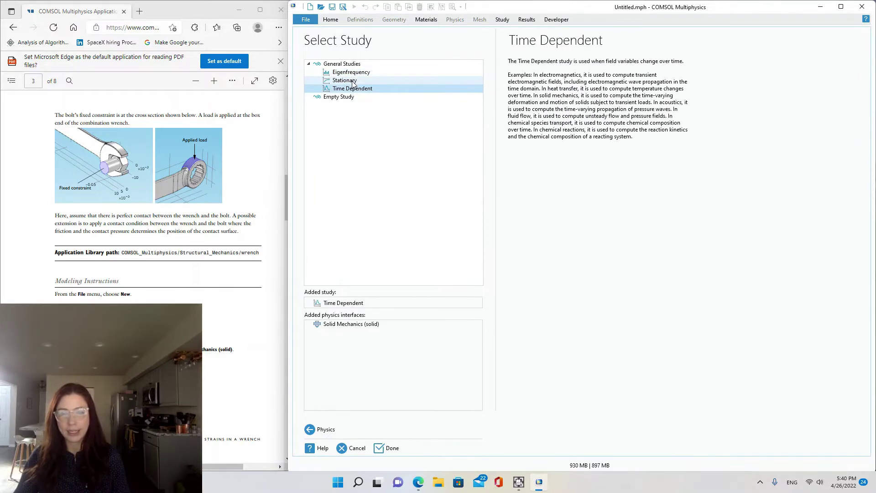
left_click(353, 81)
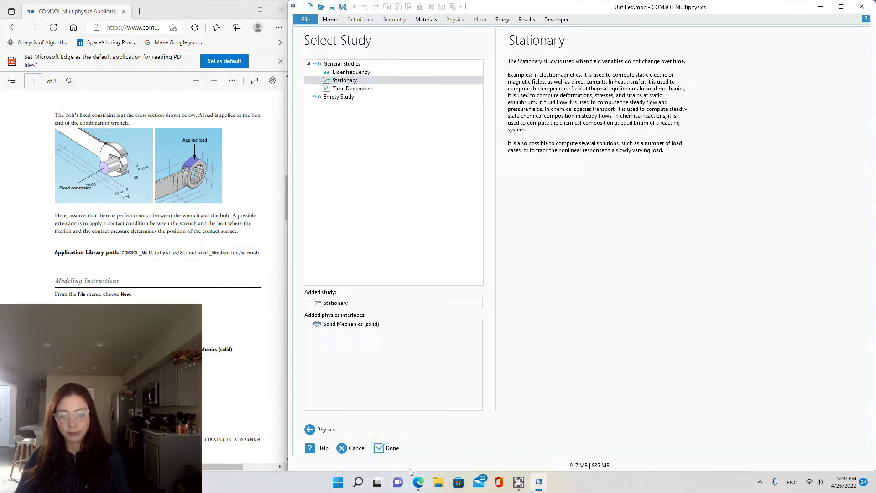
left_click(398, 451)
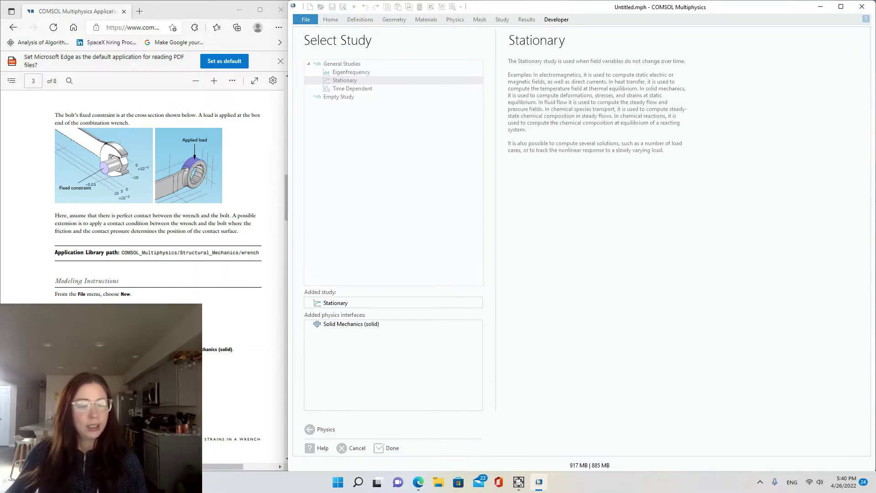
scroll(137, 438, "down", 4)
scroll(90, 216, "down", 5)
scroll(90, 217, "up", 2)
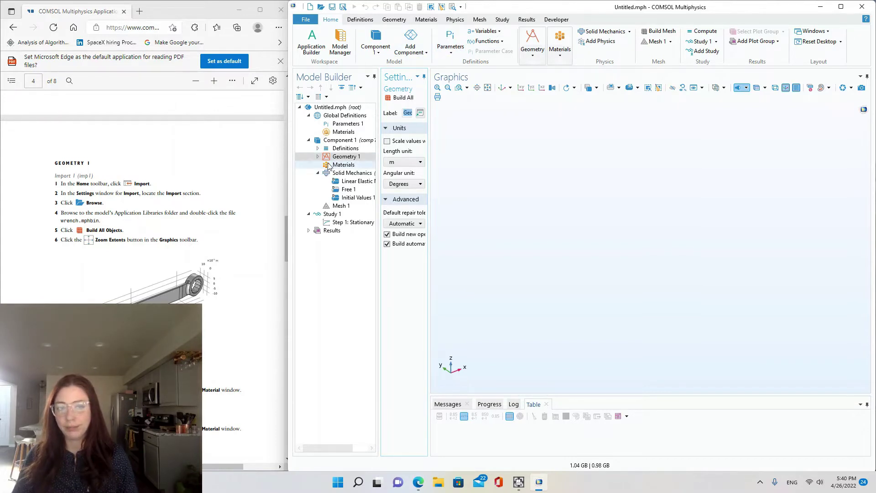
- Import wrench.mphbin from the Downloads folder into Geometry 1
right_click(355, 148)
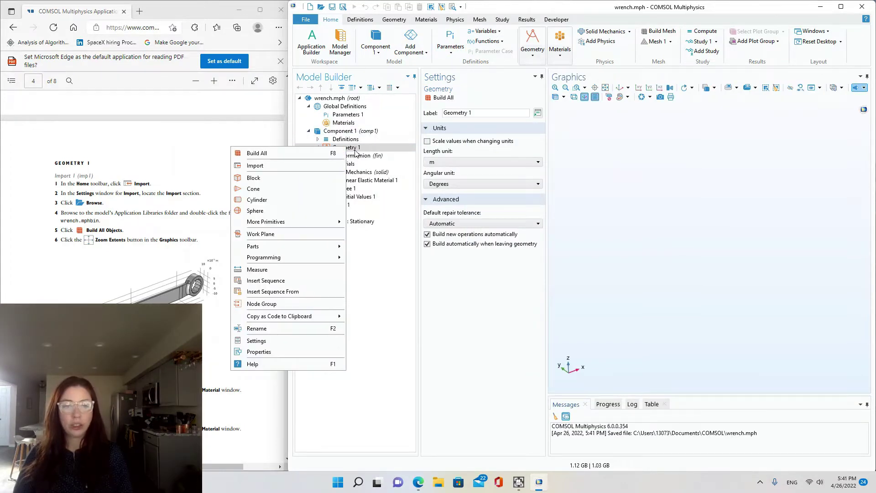
left_click(252, 167)
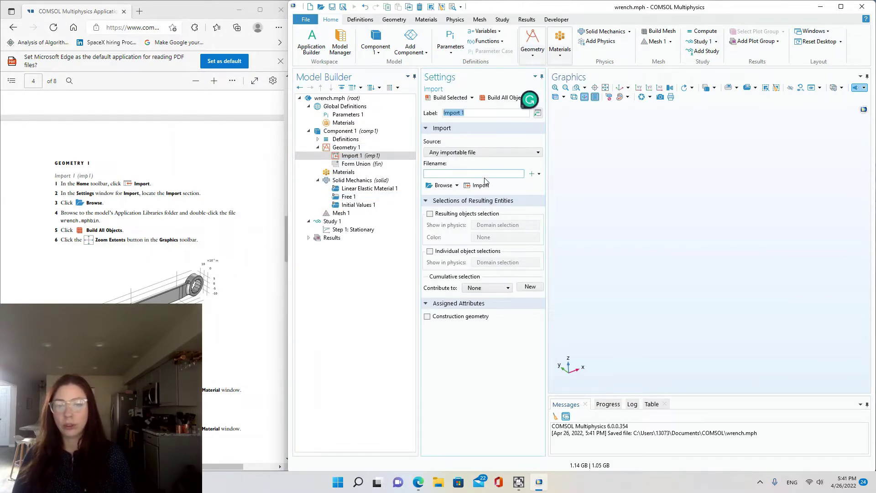
left_click(448, 185)
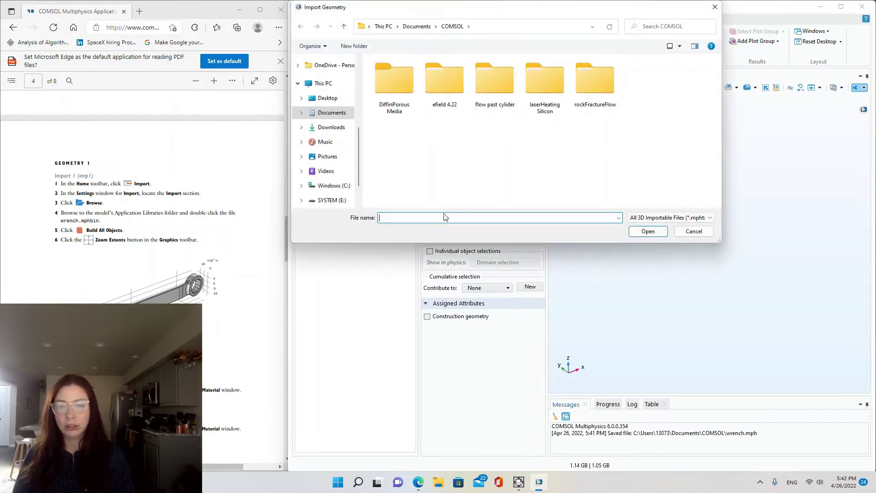
left_click(325, 129)
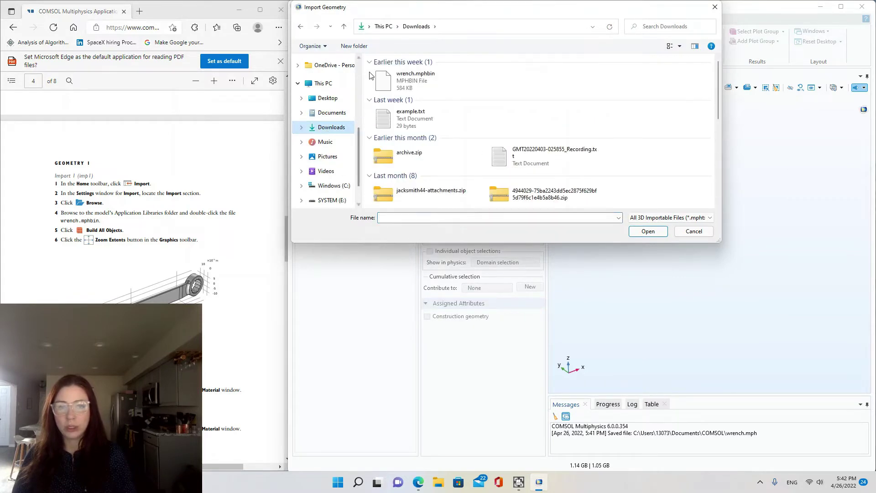
left_click(401, 81)
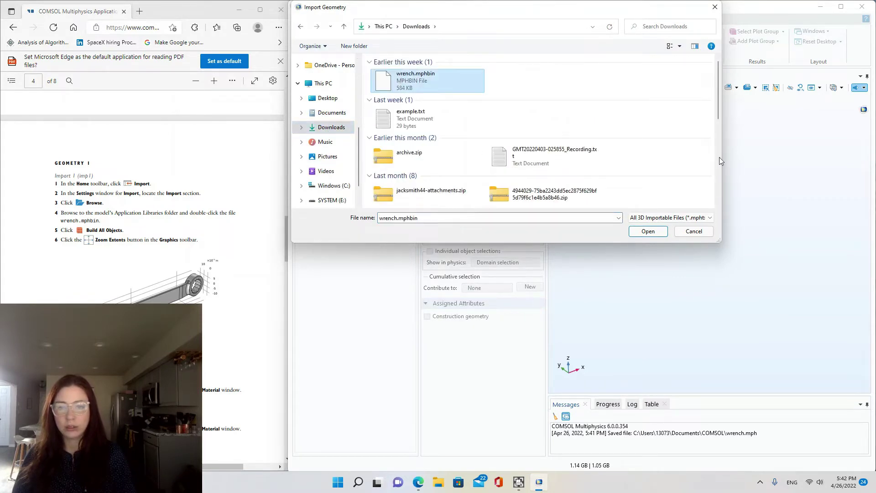
left_click(648, 232)
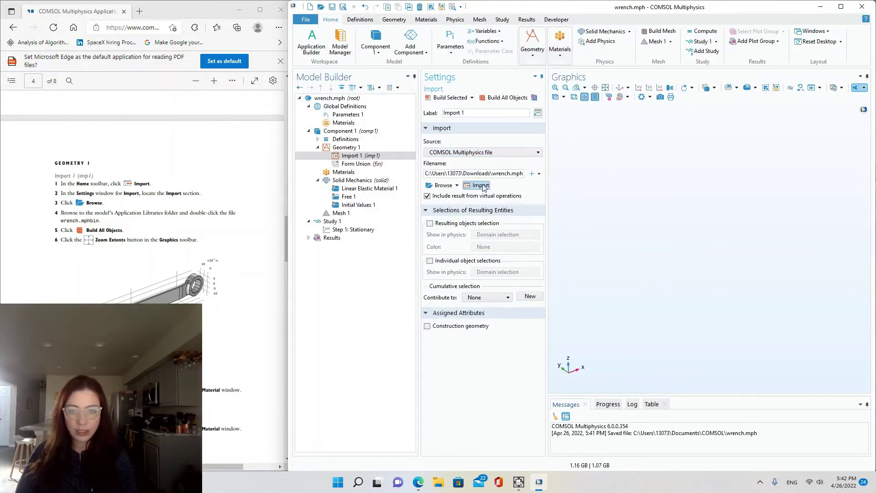
left_click(482, 185)
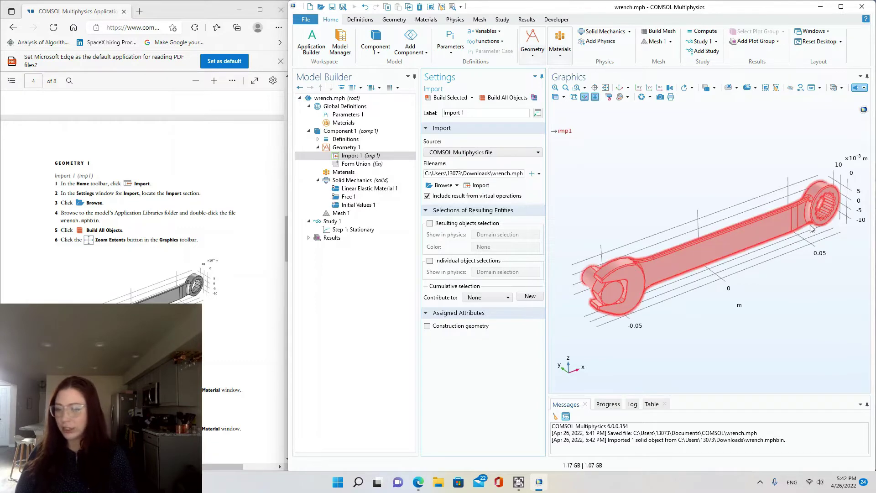
left_click_drag(576, 266, 716, 259)
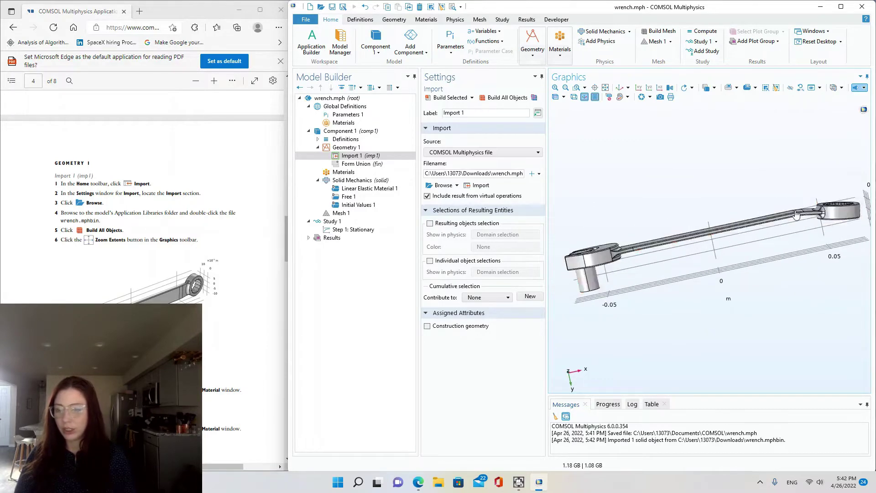
left_click_drag(824, 254, 804, 252)
left_click_drag(803, 213, 803, 150)
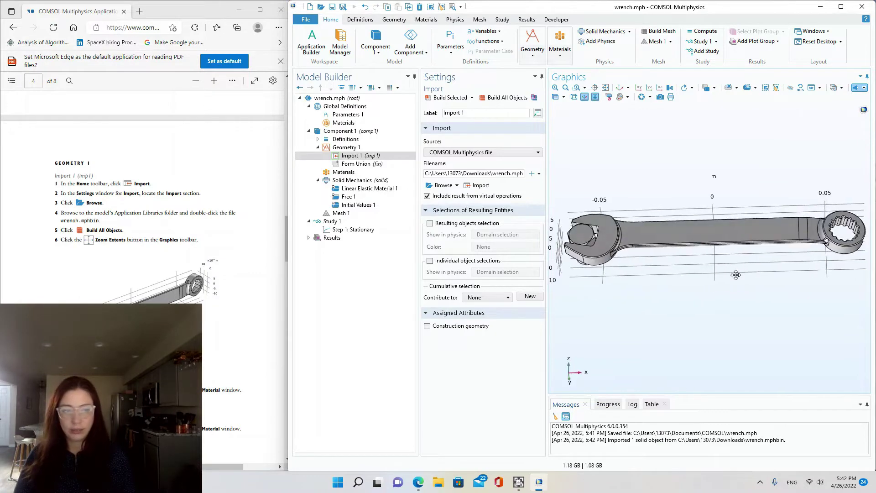
scroll(268, 271, "up", 7)
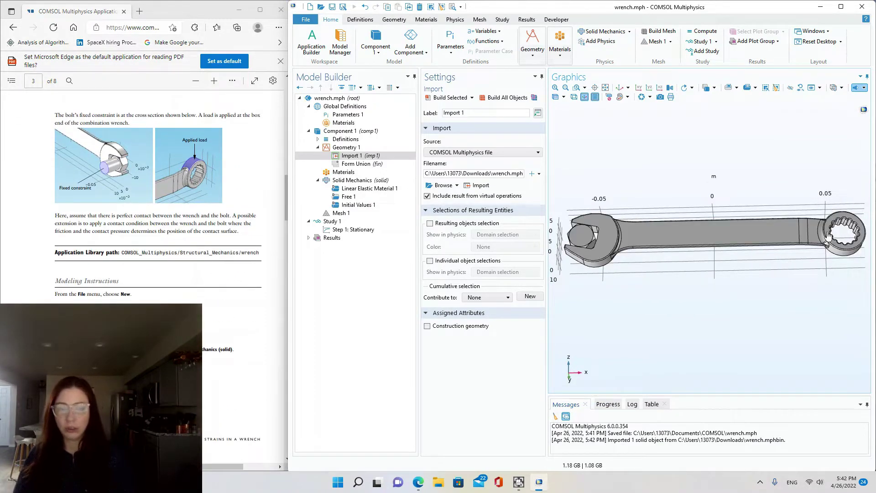
left_click_drag(607, 252, 630, 279)
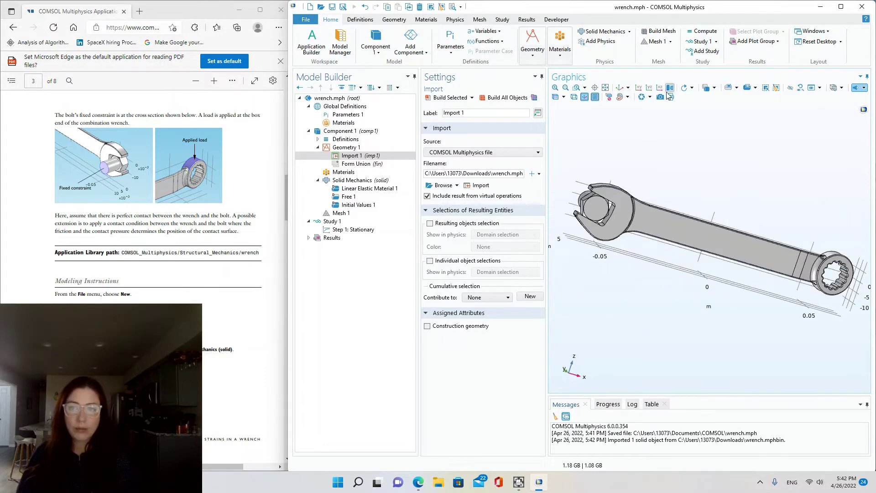
left_click(620, 88)
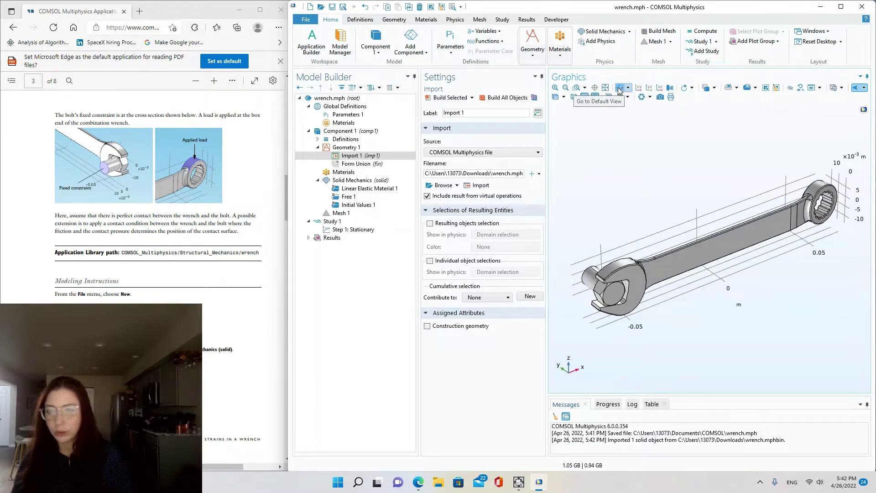
scroll(183, 286, "down", 2)
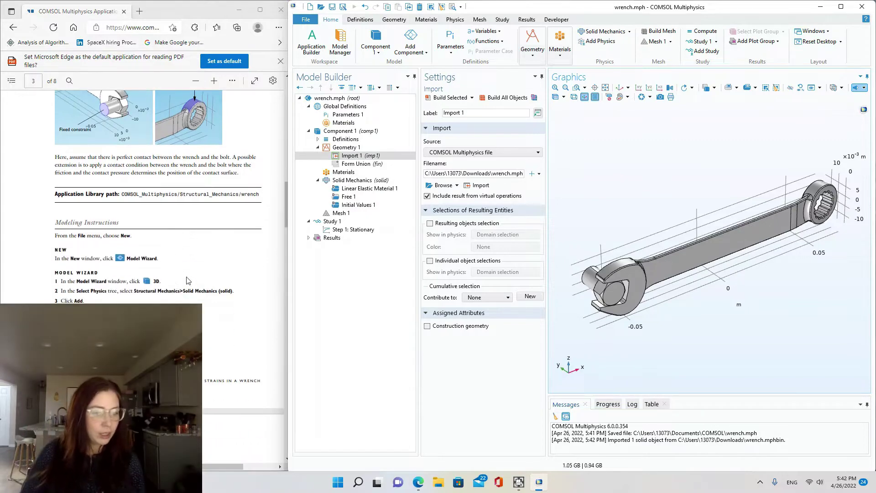
scroll(195, 273, "down", 10)
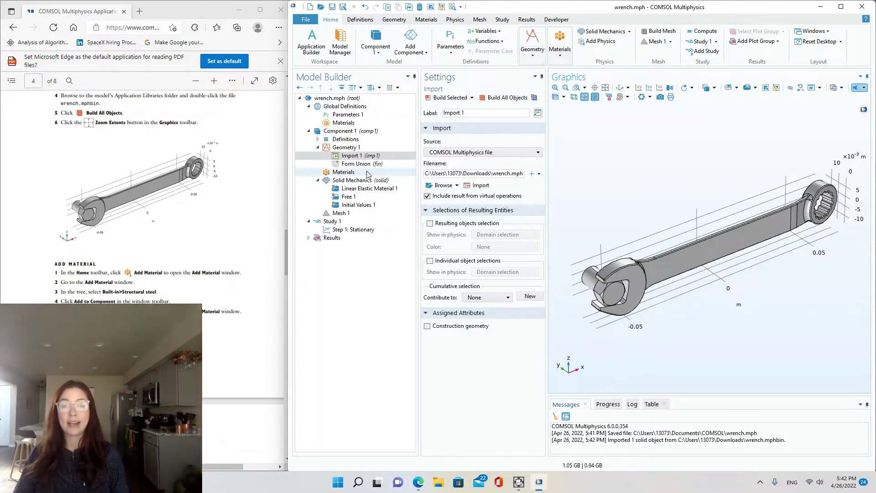
- Search the material library for 'structural steel' and select Built-in > Structural steel
left_click(564, 47)
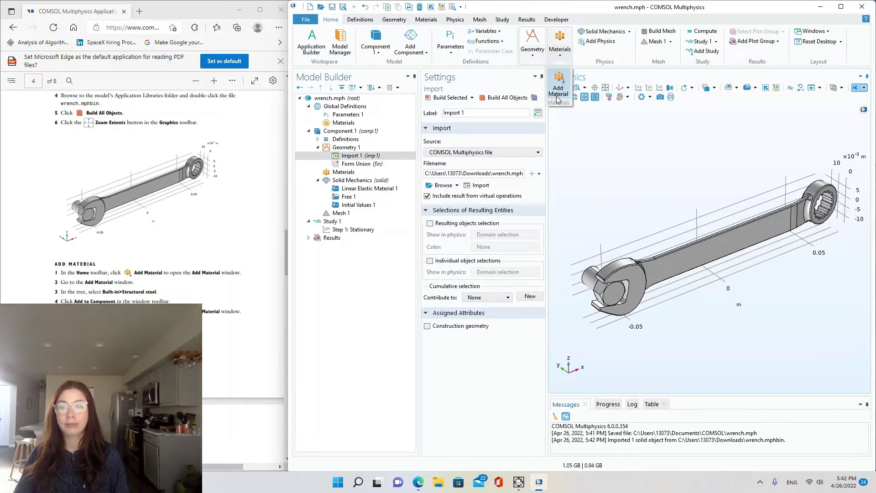
left_click(558, 88)
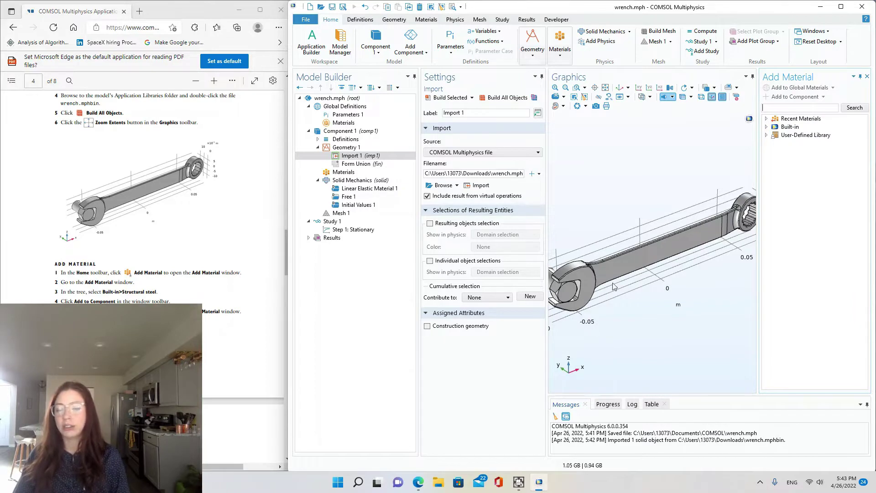
mouse_move(838, 10)
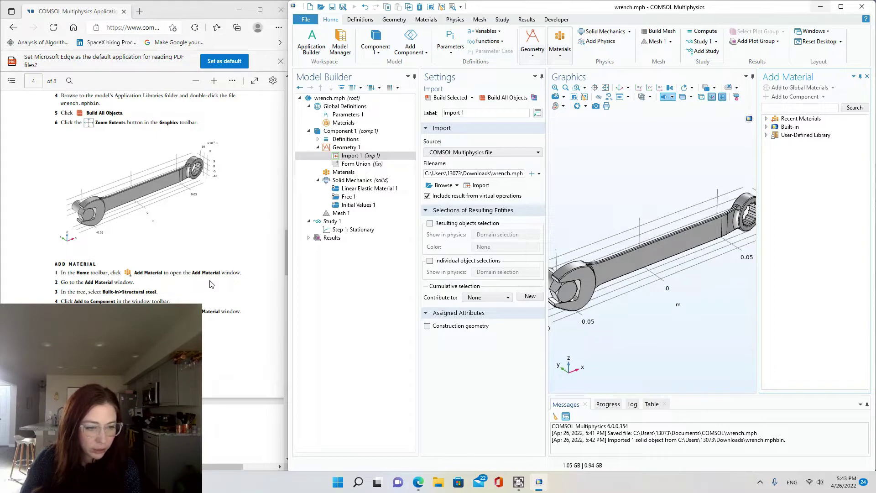
left_click(801, 108)
type("sgtr")
key("BackSpace")
key("BackSpace")
key("BackSpace")
type("tructural")
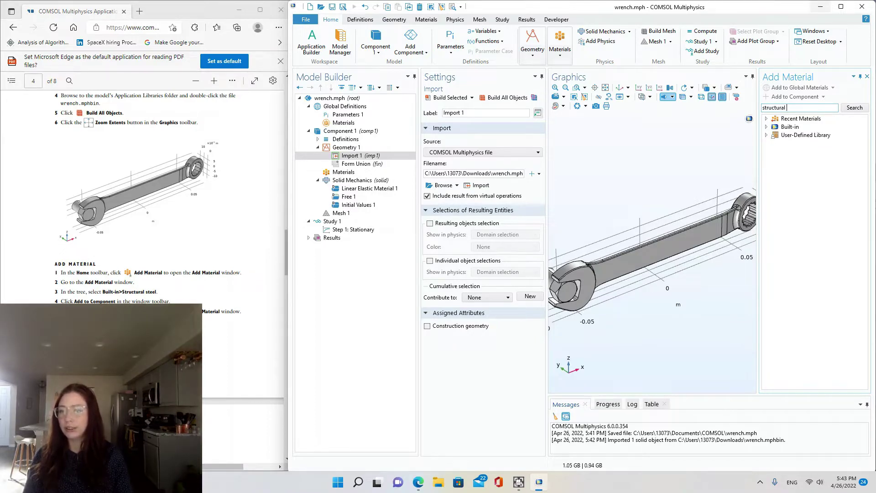
type(" steel")
key("Return")
left_click(808, 136)
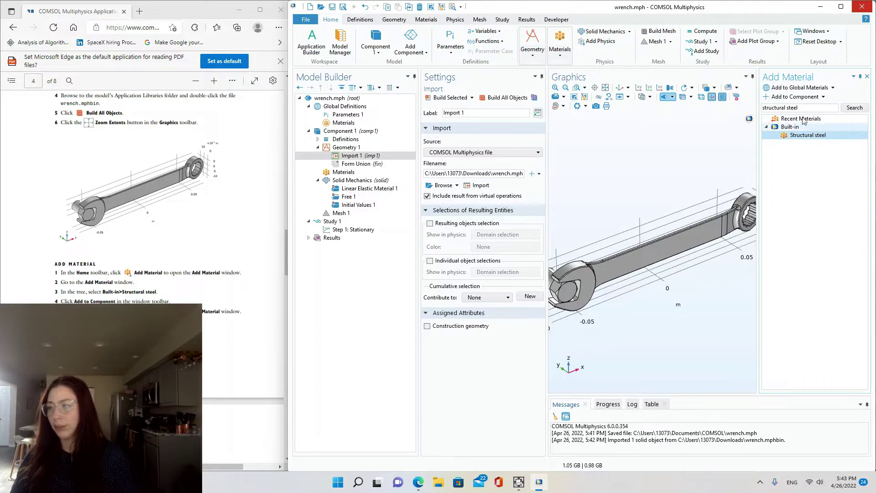
- Add Structural steel to Component 1, then inspect Definitions > Boundary System 1
left_click(793, 96)
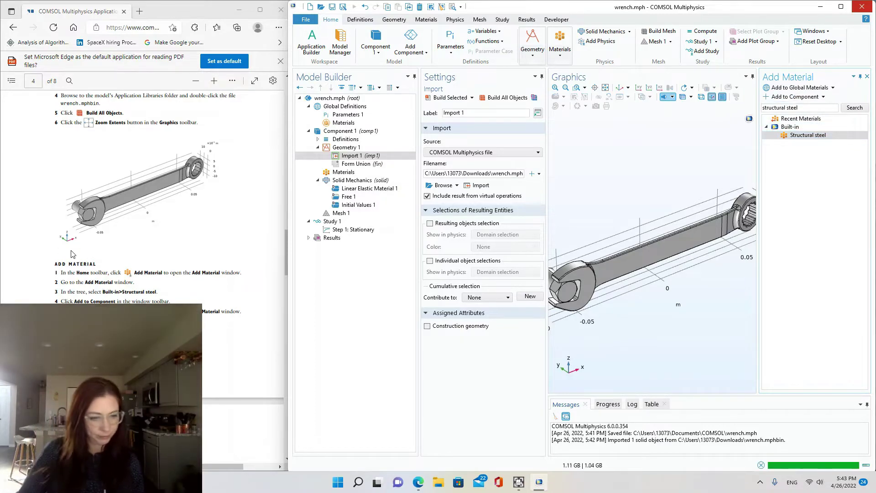
scroll(210, 310, "down", 5)
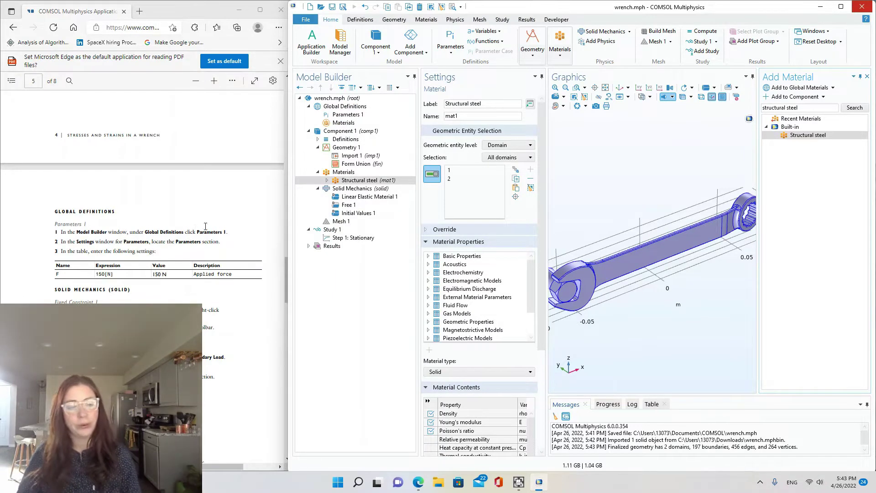
left_click(318, 139)
left_click(355, 147)
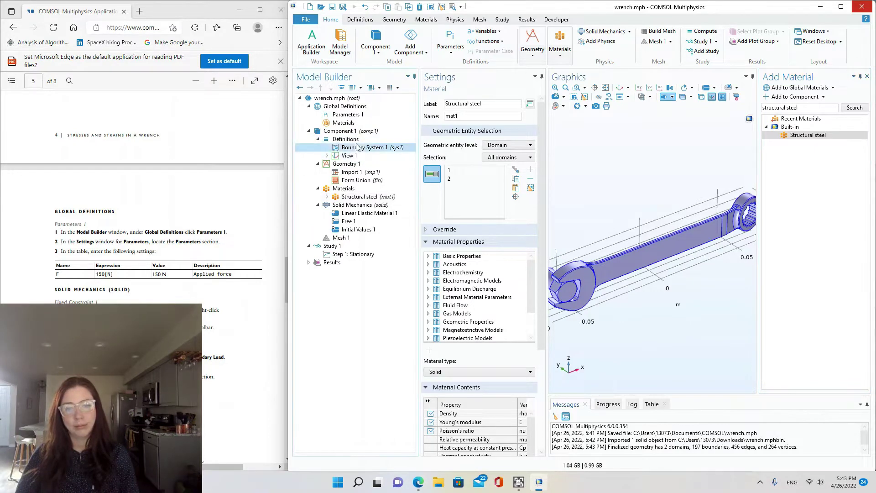
- In Parameters 1, define F with expression 150[N] and description 'applied force'
left_click(343, 115)
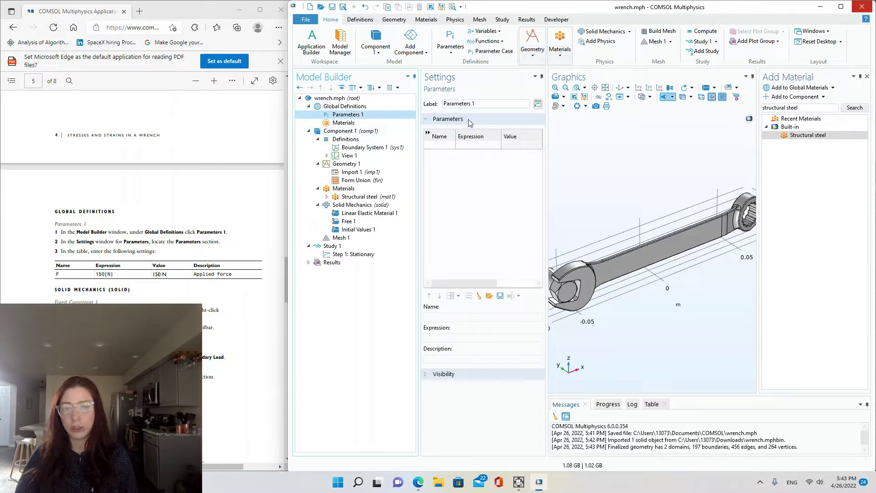
left_click(440, 145)
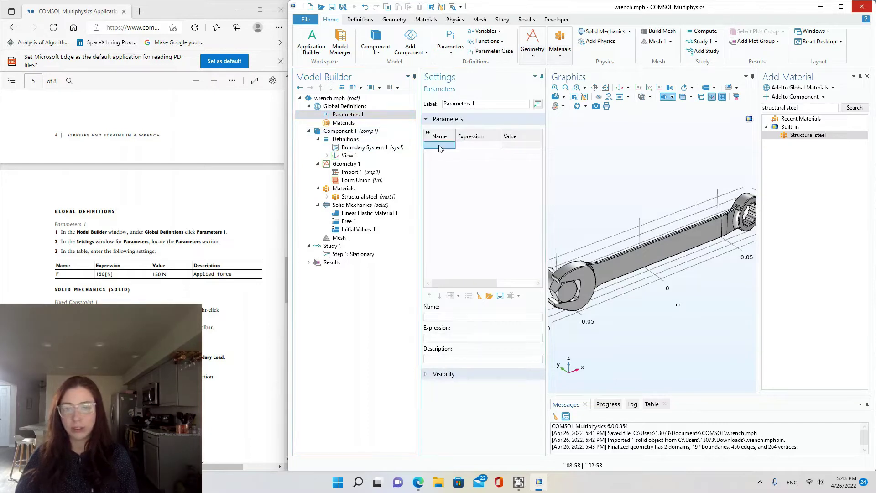
left_click(350, 117)
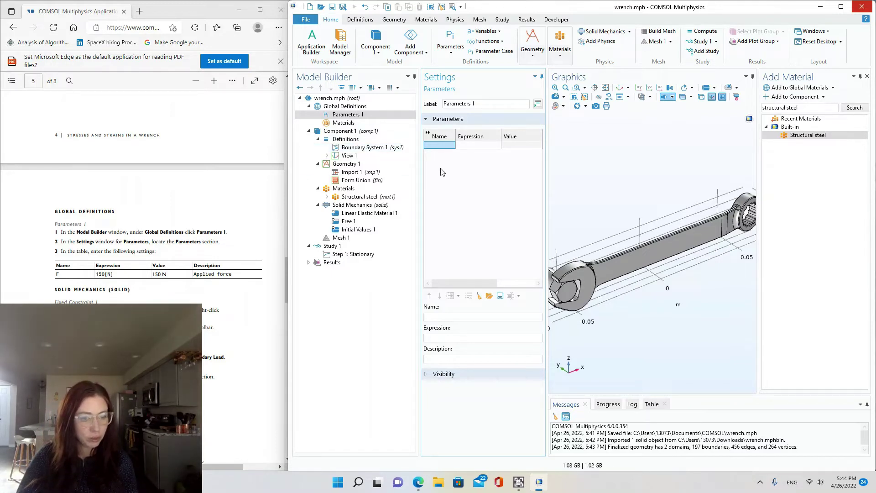
left_click(446, 146)
type("F")
key("Tab")
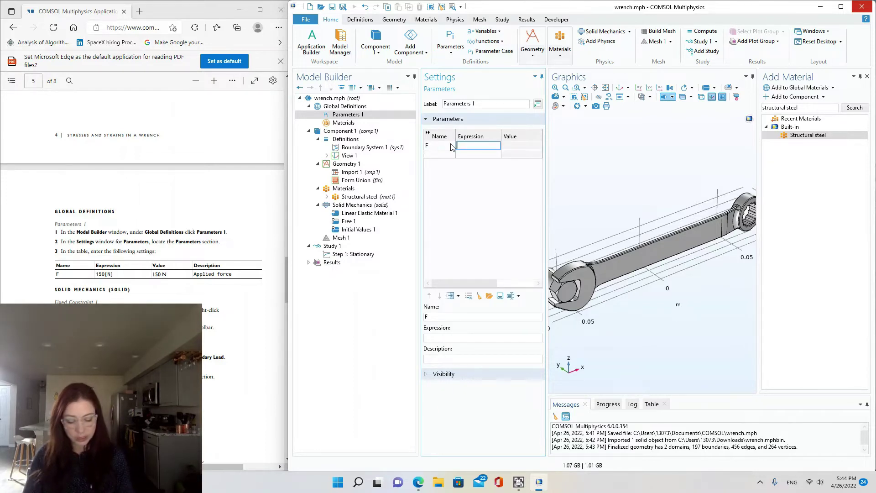
type("150[N")
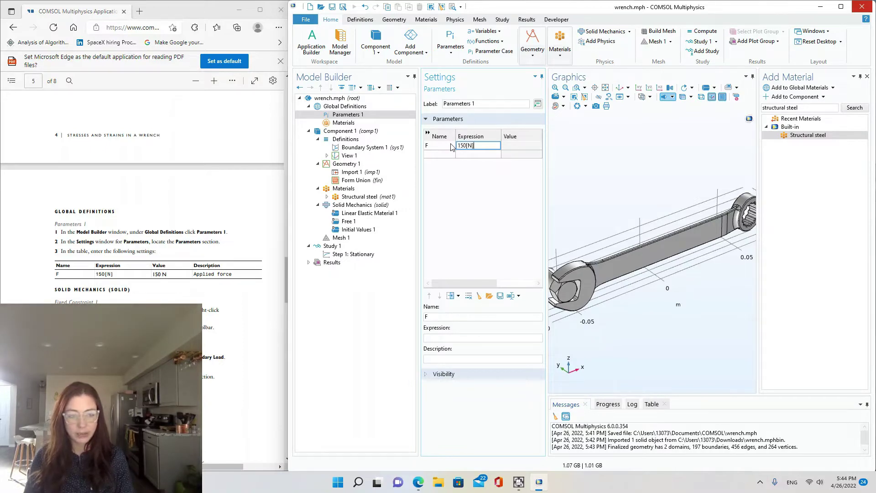
key("Tab")
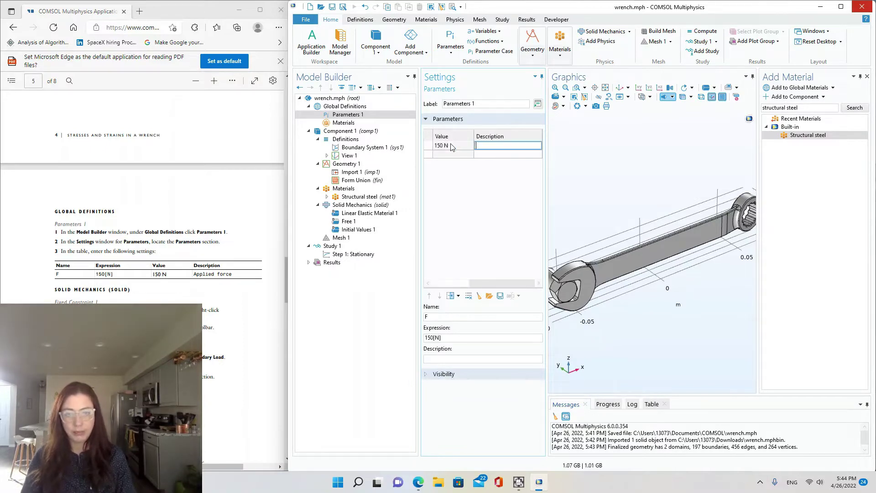
type("applied force")
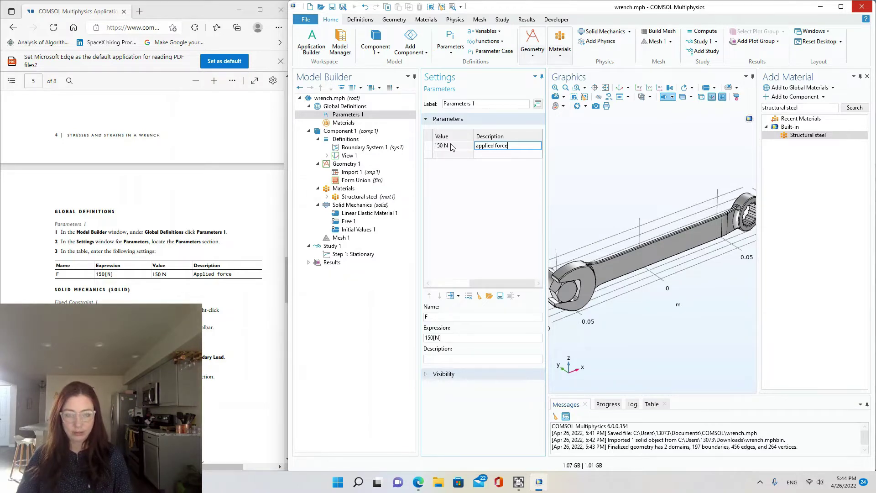
key("Tab")
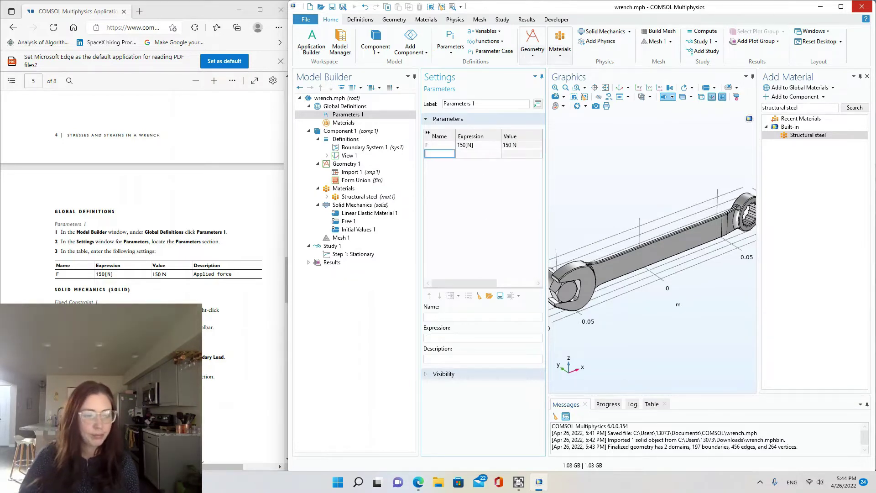
scroll(141, 229, "down", 2)
- Add a Fixed Constraint node to Solid Mechanics (solid) from its context menu
scroll(141, 228, "down", 3)
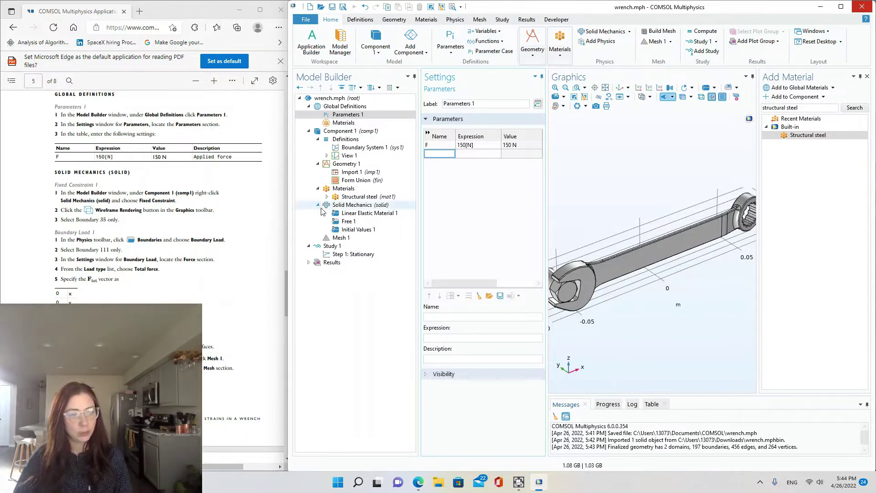
right_click(377, 211)
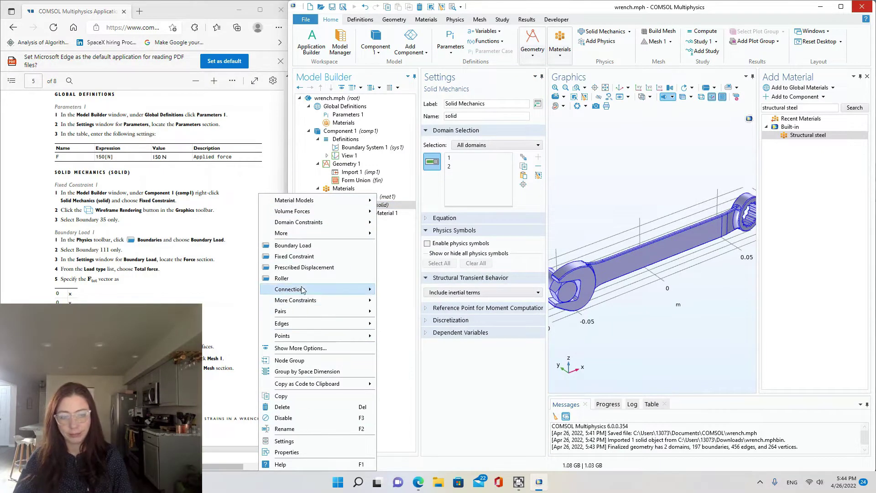
left_click(302, 256)
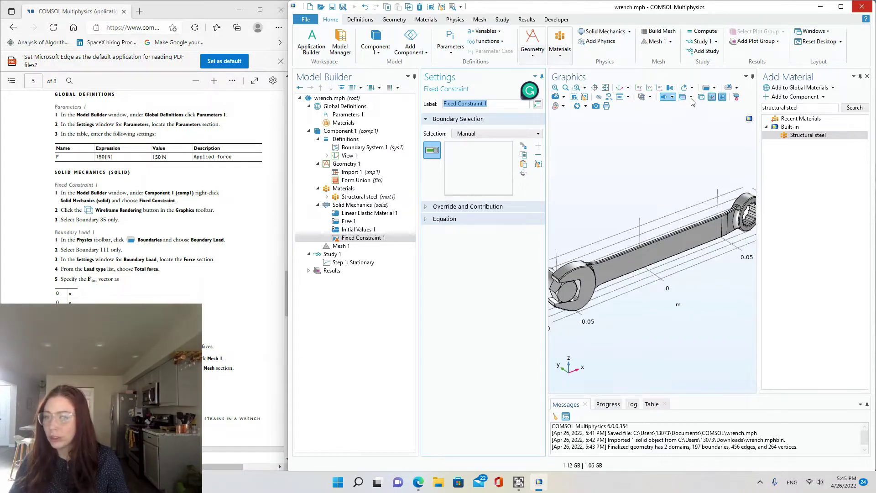
- Render the wrench as wireframe, close Add Material, and return to the default view
left_click(701, 99)
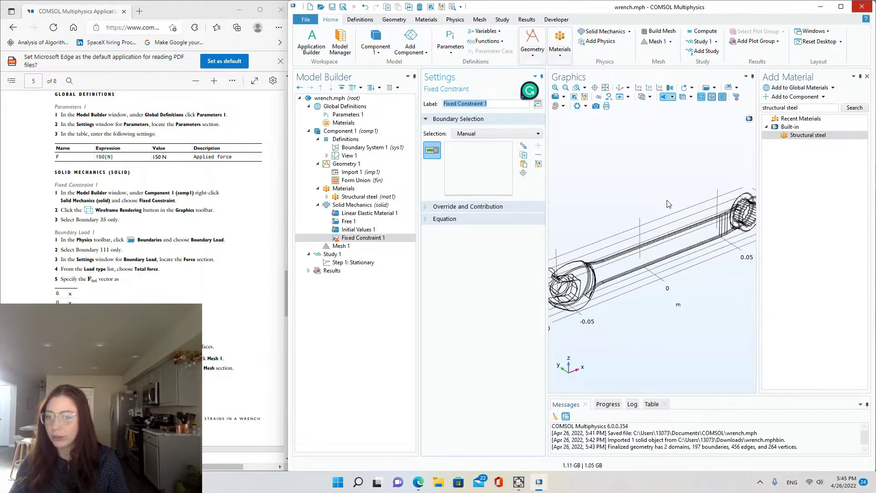
left_click(867, 77)
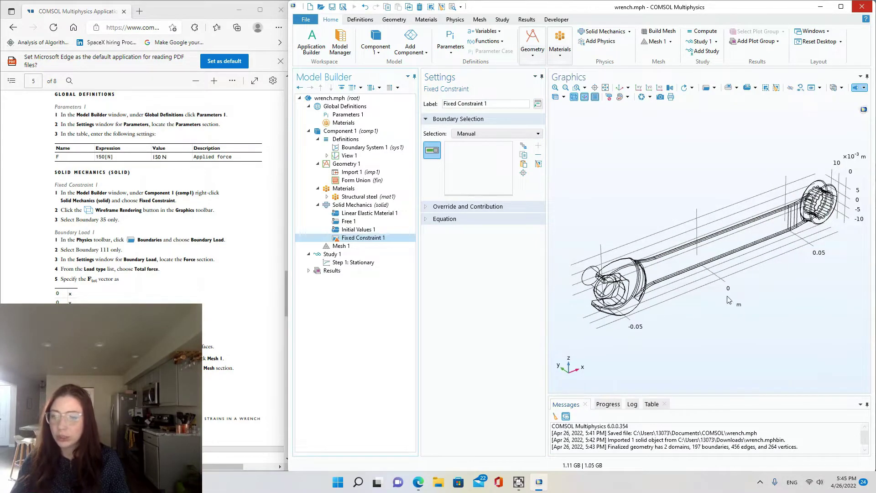
mouse_move(729, 292)
left_mouse_down()
mouse_move(740, 283)
mouse_move(743, 230)
mouse_move(734, 287)
left_mouse_up()
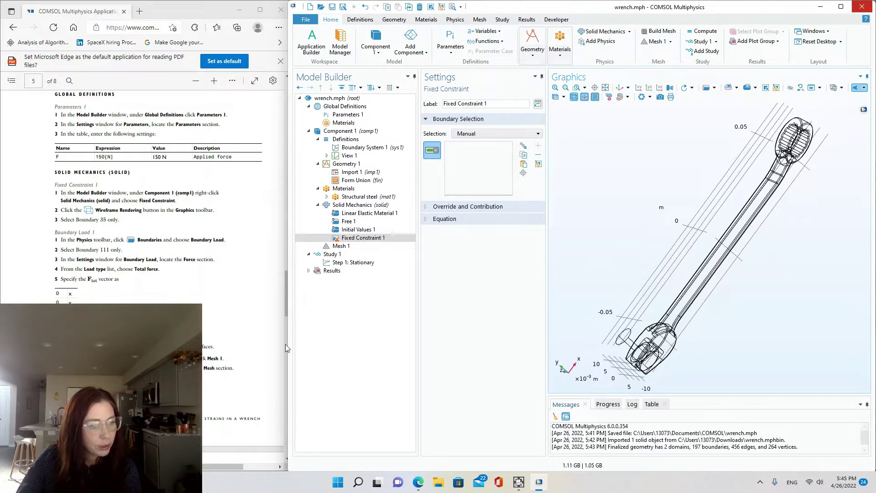
left_click_drag(580, 363, 565, 307)
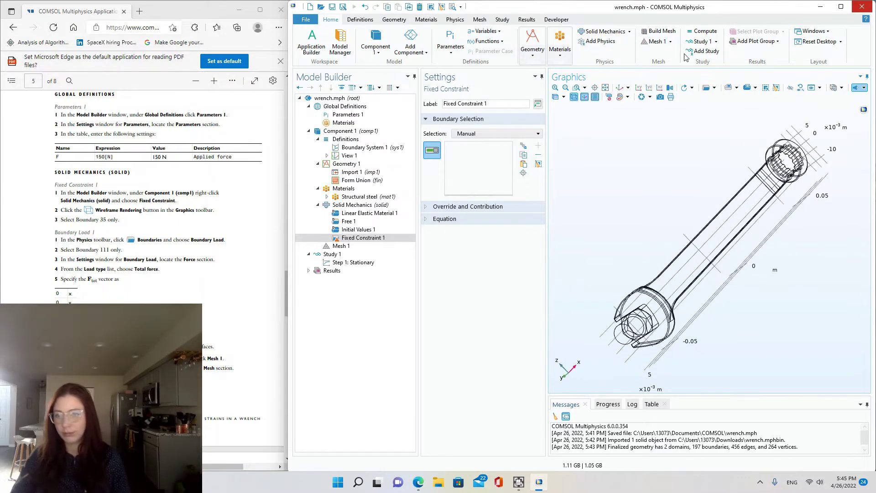
left_click(618, 88)
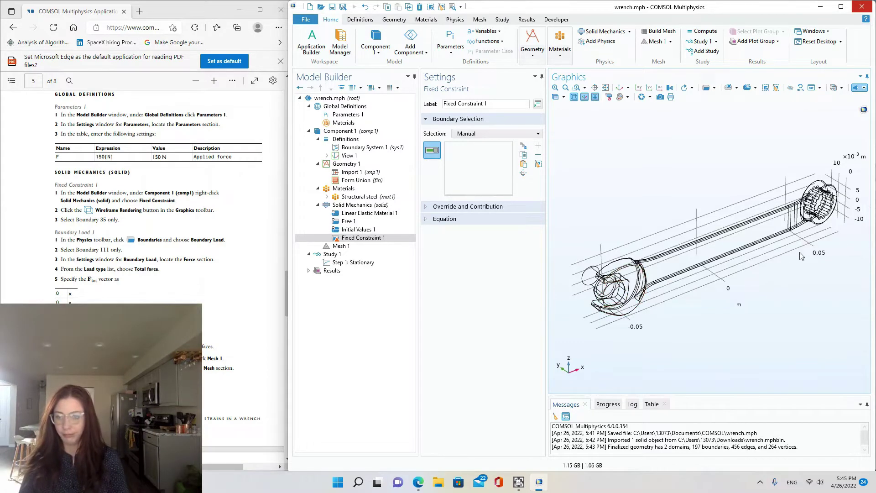
left_click_drag(835, 205, 832, 205)
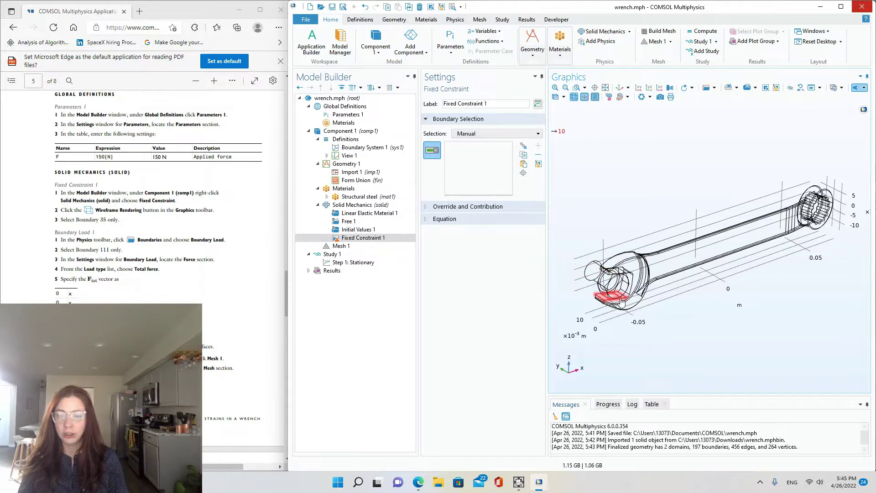
- Switch the constraint selection to all boundaries and locate boundary 35 on the wrench
left_click(479, 134)
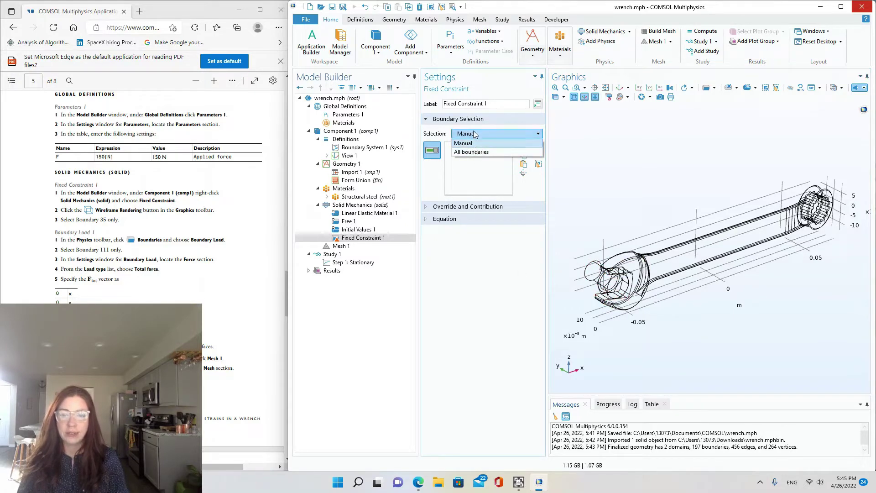
left_click(473, 153)
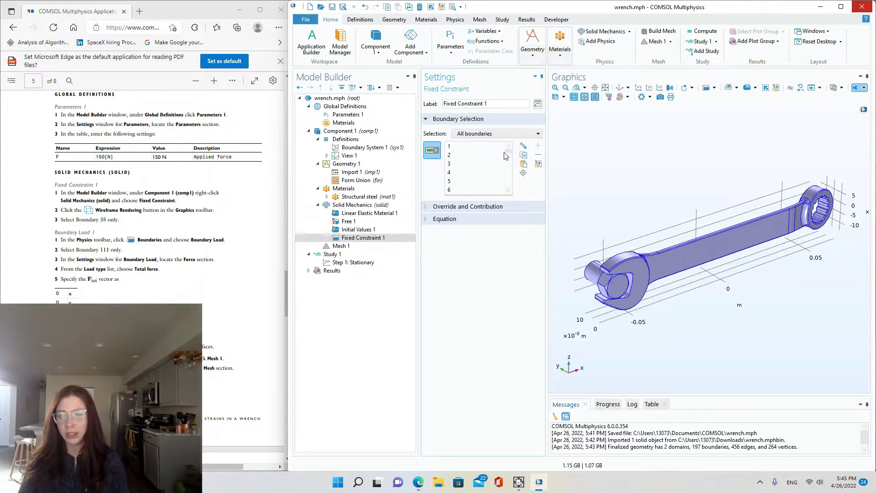
left_click(502, 164)
mouse_move(509, 153)
left_mouse_down()
mouse_move(510, 178)
mouse_move(511, 154)
left_mouse_up()
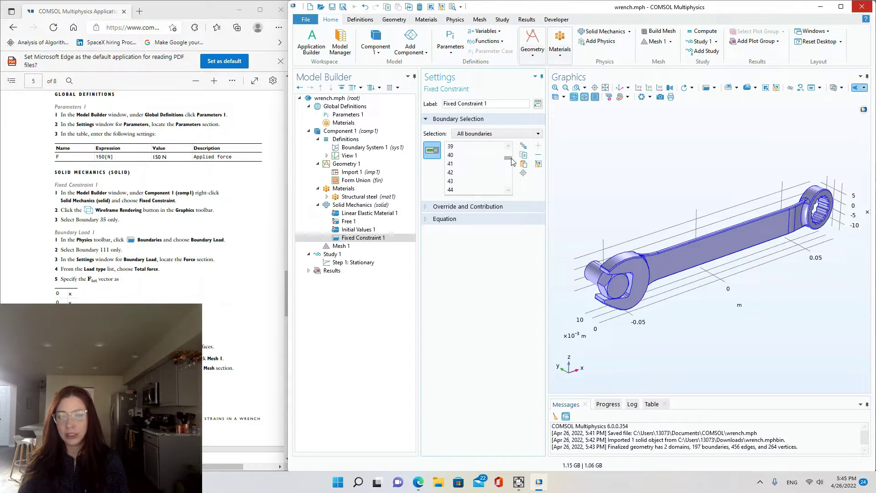
scroll(461, 156, "up", 2)
left_click(460, 164)
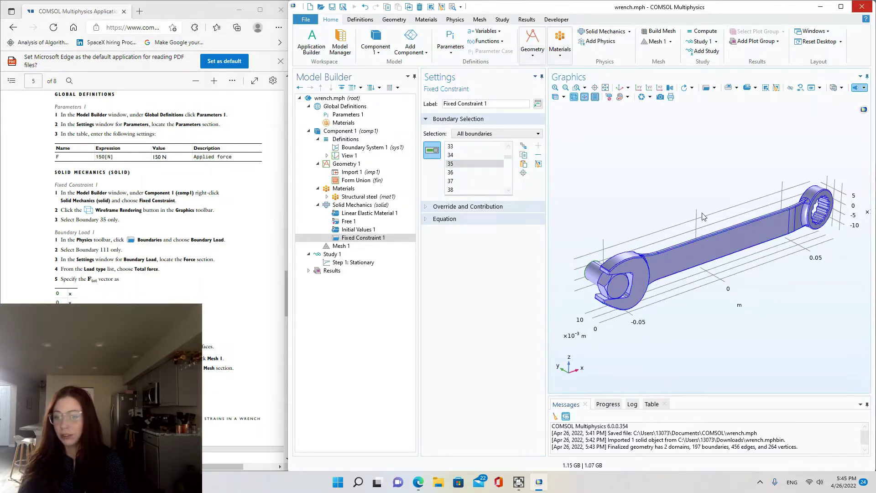
left_click_drag(698, 226, 739, 271)
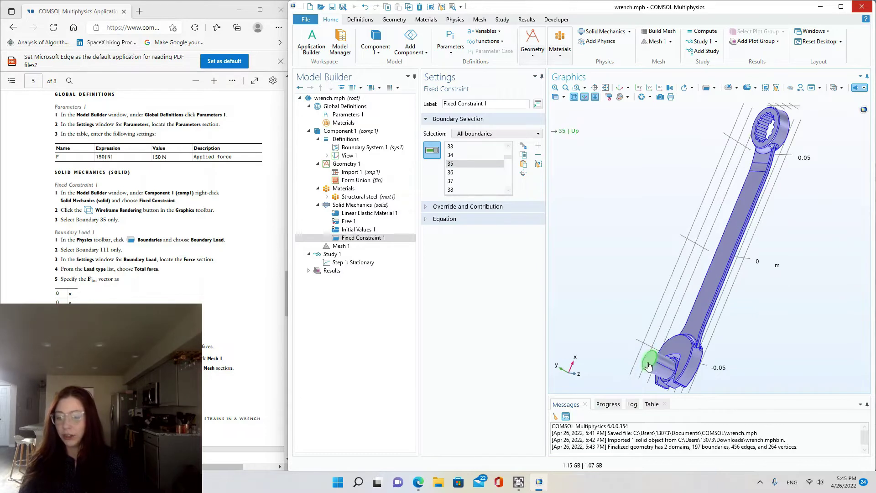
- Remove boundaries 1–34 and 36–197 from the selection, leaving only boundary 35
left_click(451, 156)
left_click_drag(508, 159, 508, 145)
left_click(453, 147, "shift")
left_click(539, 155)
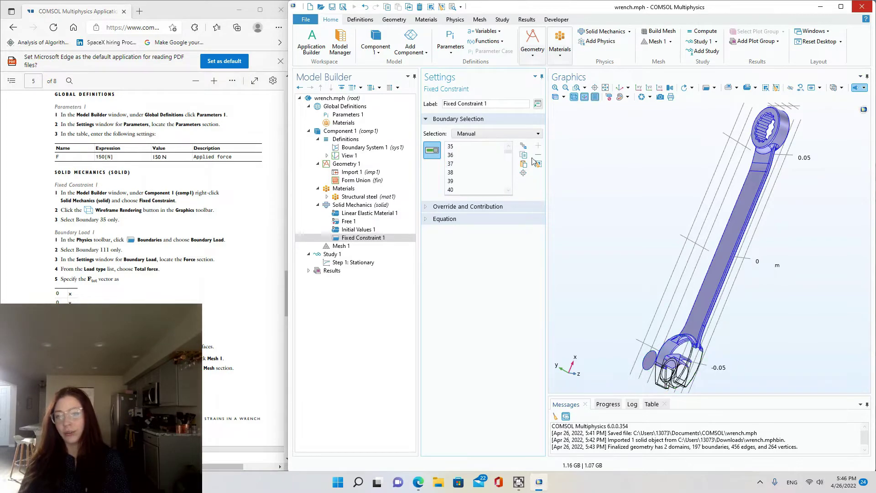
left_click(475, 155)
left_click_drag(506, 156, 515, 191)
left_click(480, 190, "shift")
left_click(538, 155)
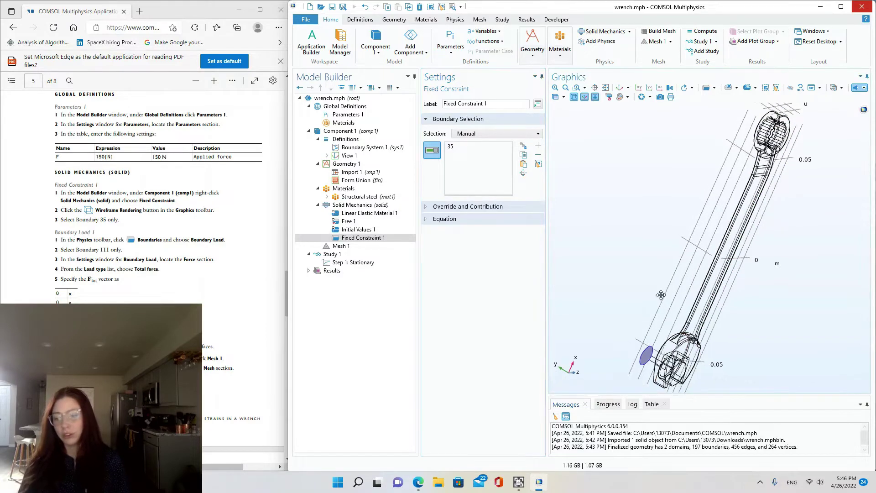
left_click_drag(679, 317, 575, 320)
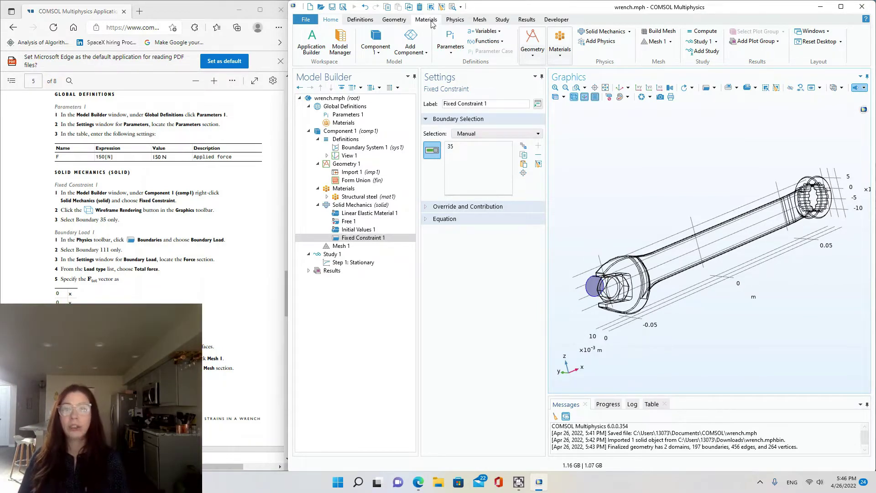
- Add a Boundary Load 1 node under Solid Mechanics from the Physics Boundaries list
left_click(457, 21)
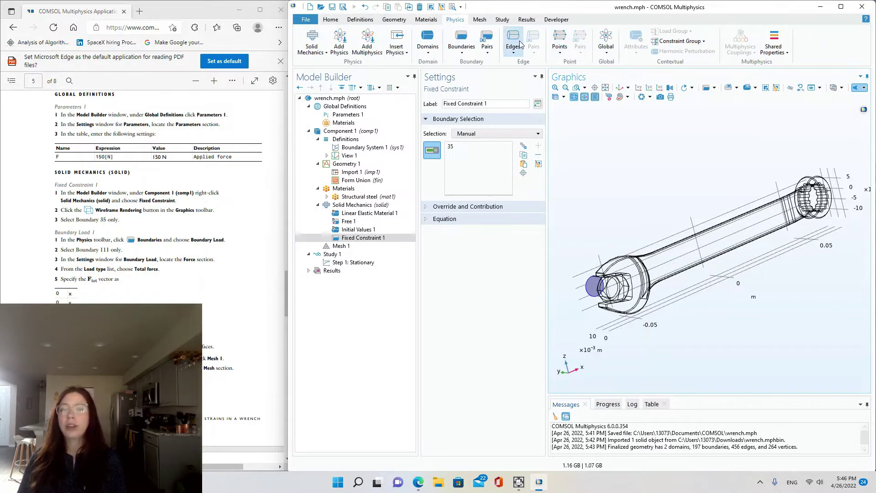
left_click(461, 56)
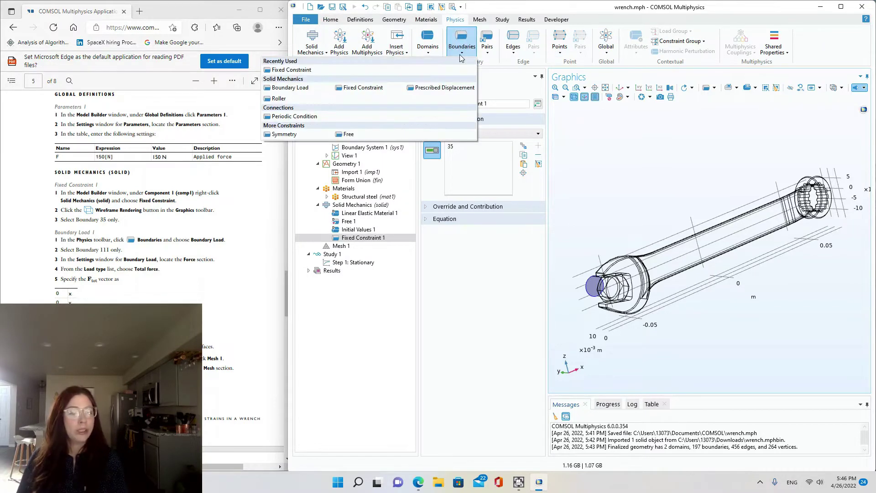
left_click(292, 88)
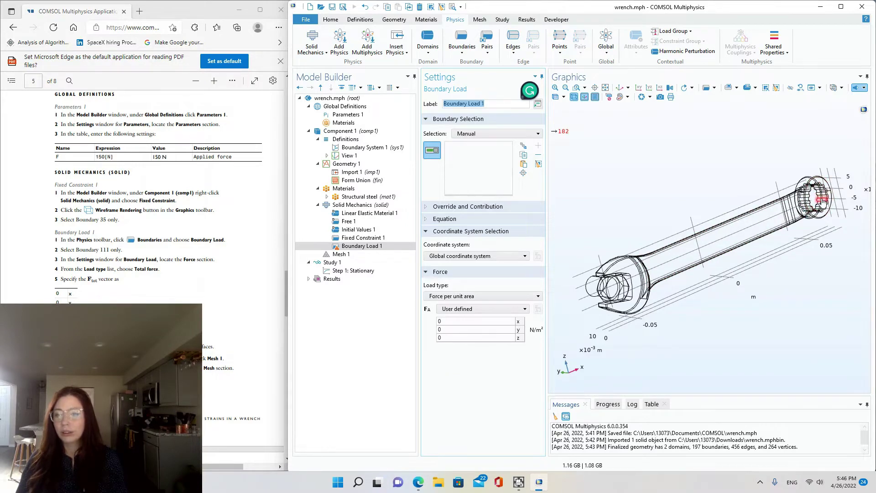
- Set the load selection to All boundaries and find boundary 111 on the wrench head
left_click(495, 133)
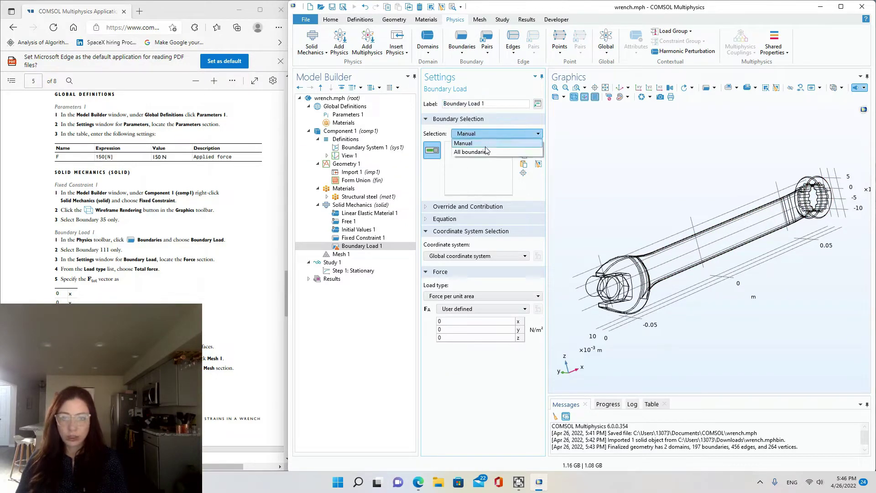
left_click(486, 149)
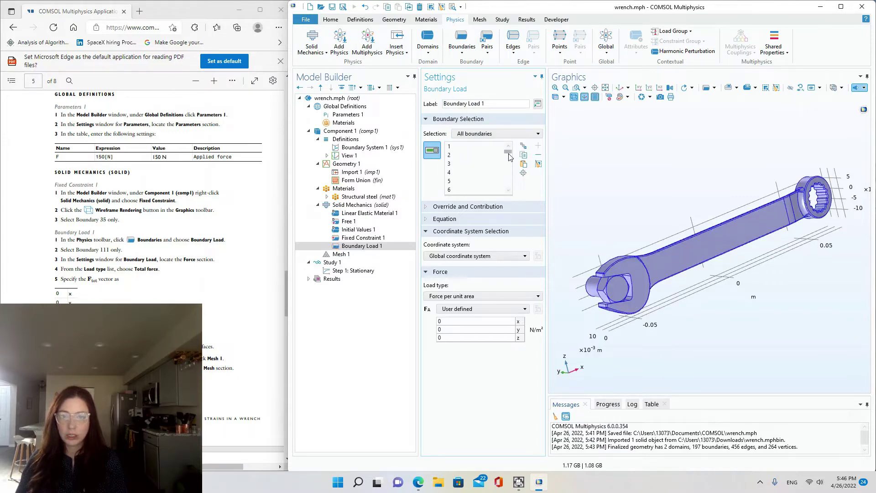
left_click_drag(508, 152, 510, 179)
scroll(511, 178, "up", 10)
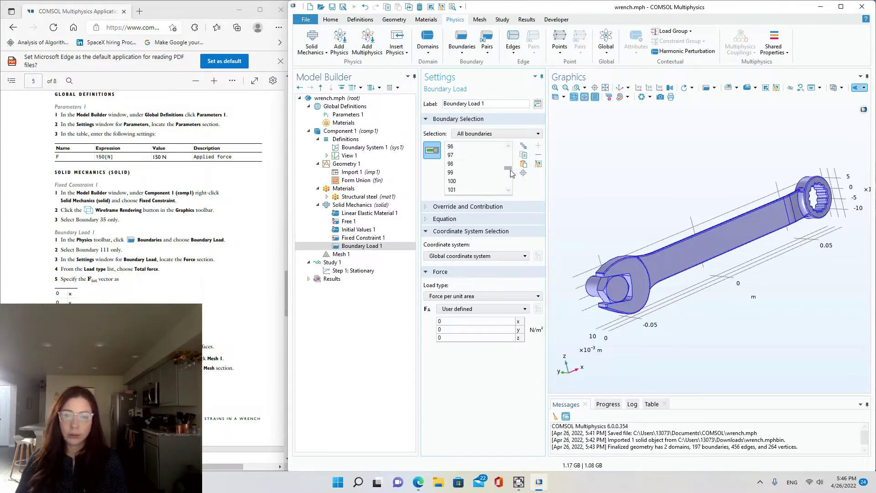
scroll(485, 188, "down", 2)
left_click(458, 147)
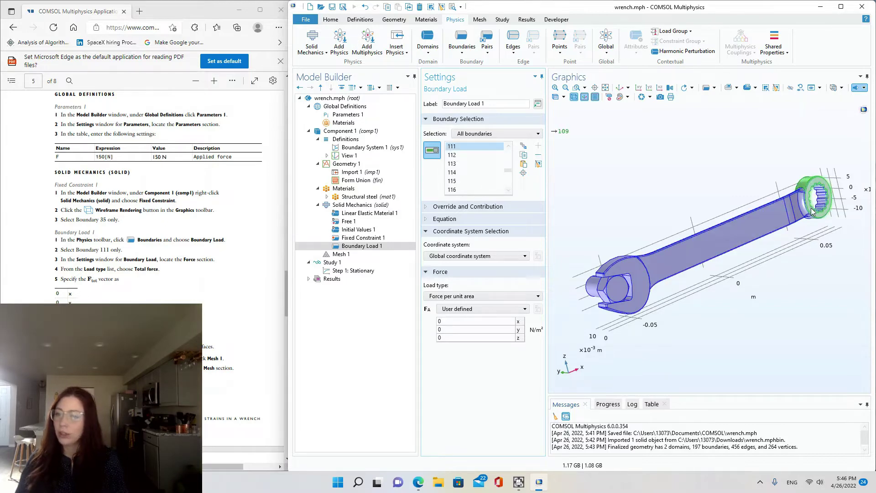
left_click_drag(799, 195, 779, 309)
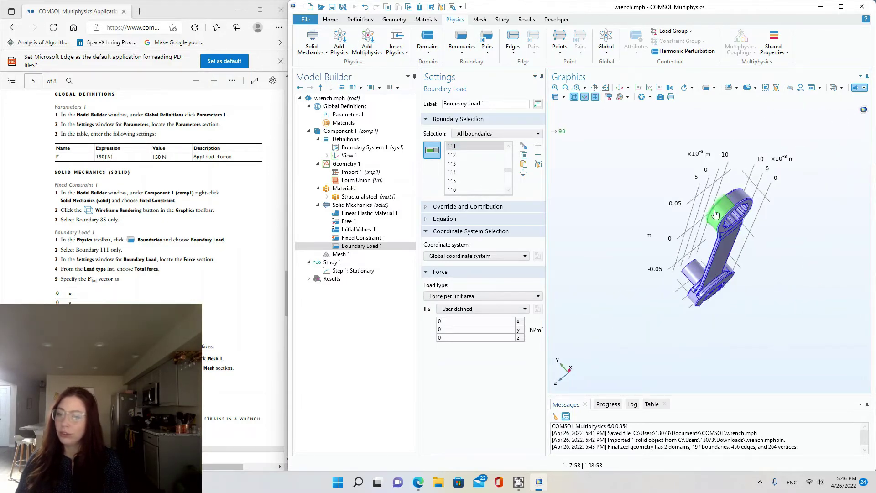
- Return the load selection to Manual and remove every boundary from its list
left_click(493, 133)
left_click(463, 143)
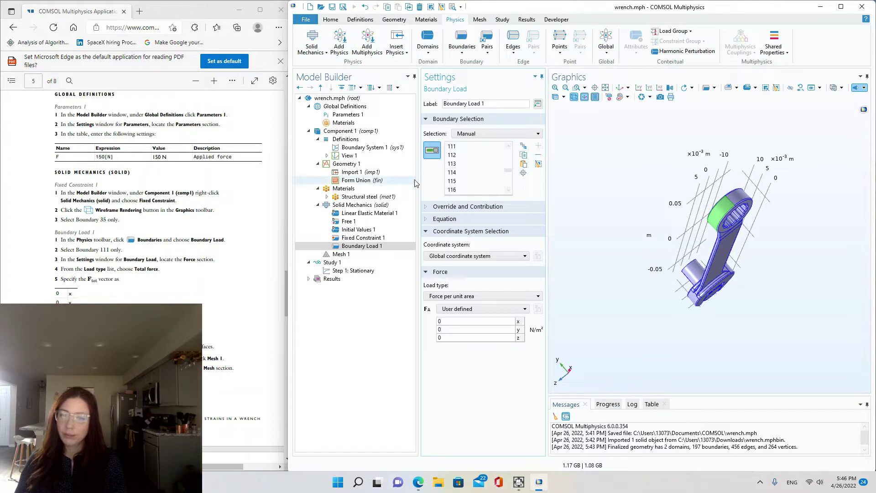
left_click(460, 174)
key("ctrl+a")
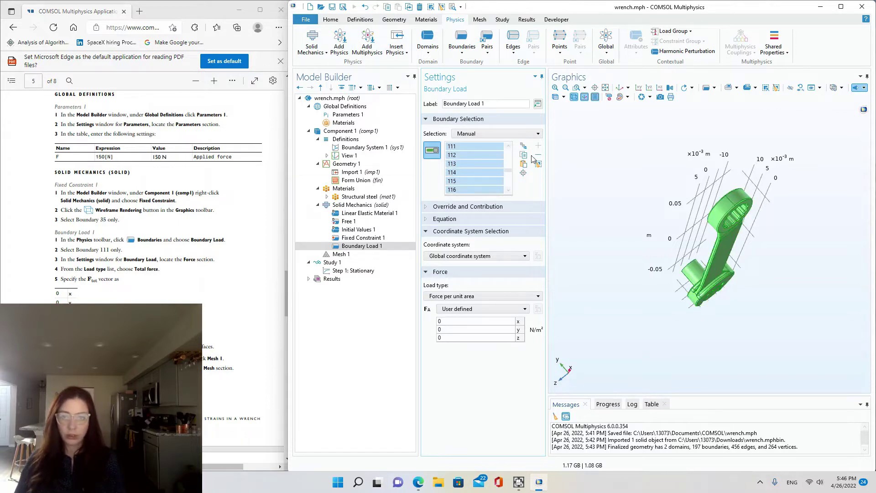
left_click(538, 155)
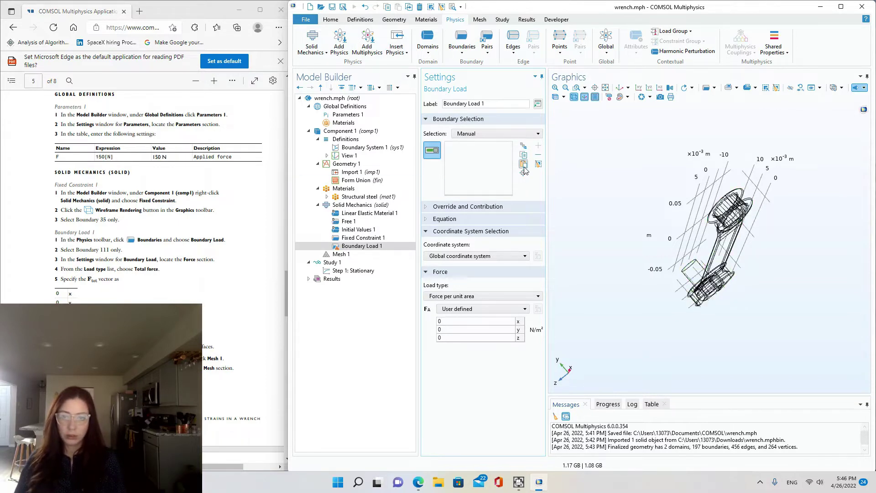
- Apply Boundary Load 1 to boundary 111 and set its load type to Total force
left_click(715, 224)
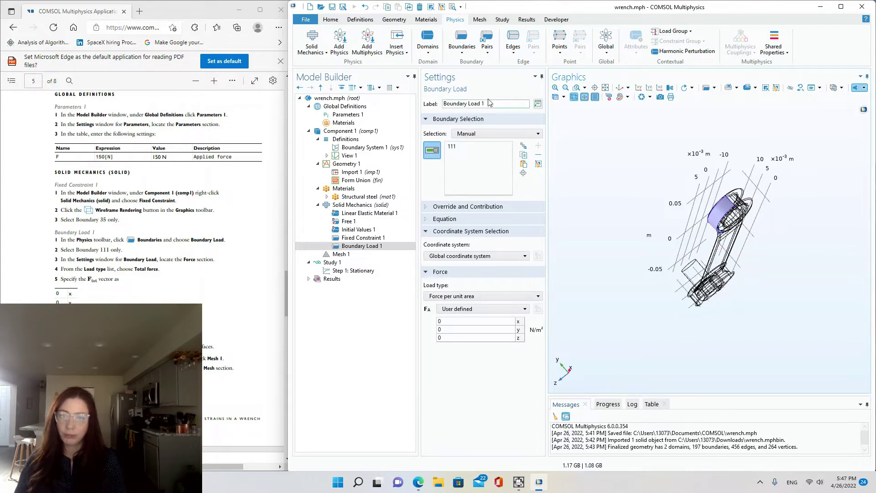
left_click(627, 89)
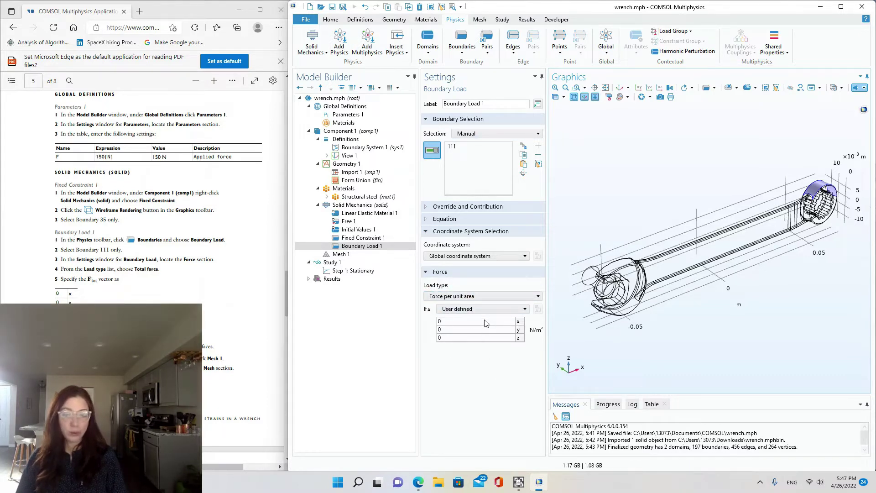
left_click(492, 296)
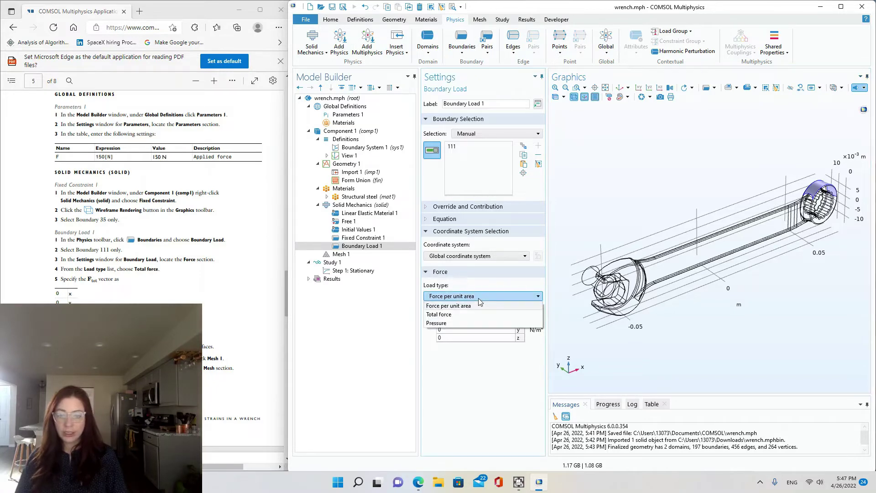
left_click(445, 314)
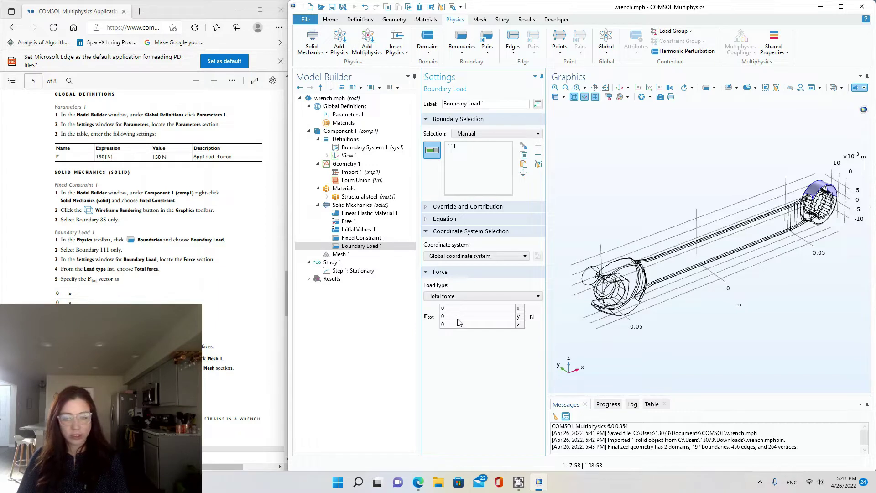
- Enter -F as the z component of the total force, keeping x and y at 0
double_click(486, 325)
type("-F")
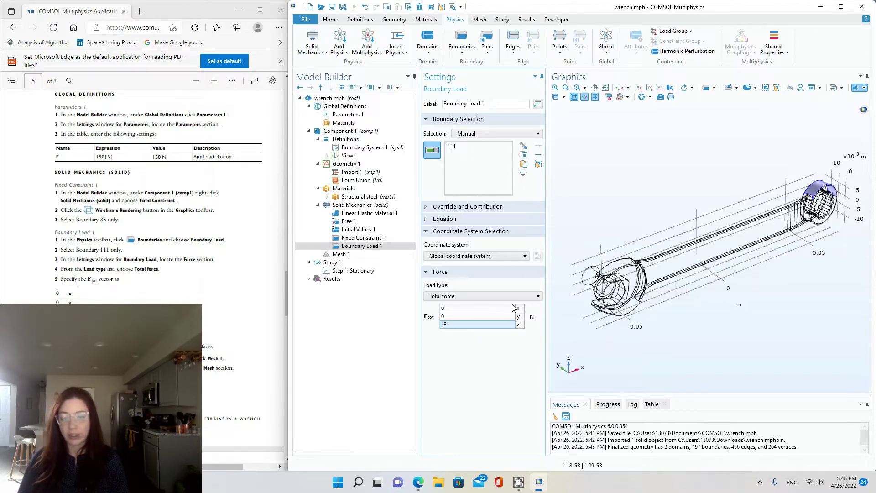
scroll(146, 228, "down", 3)
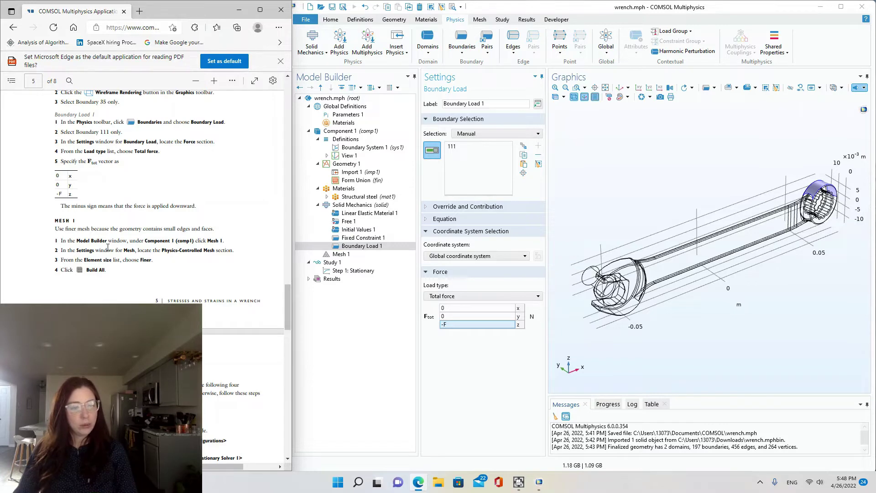
- Set Mesh 1 element size to Finer and build it, giving 84546 domain elements
left_click(348, 340)
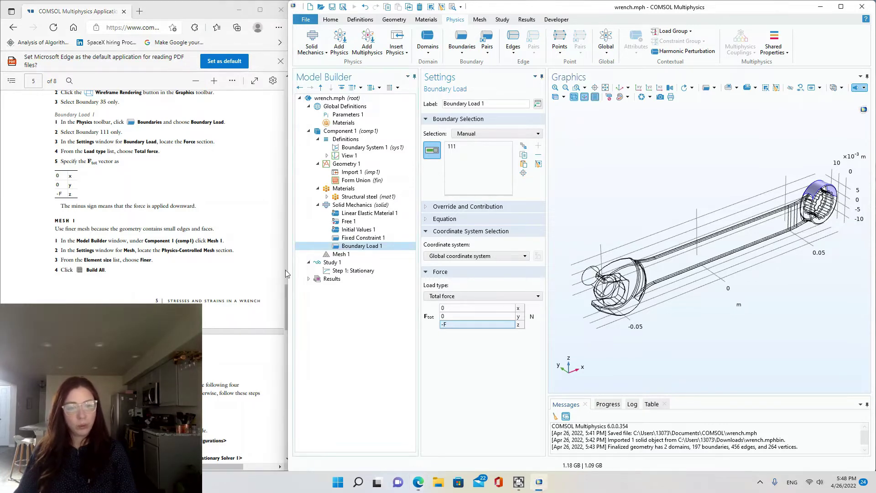
left_click(336, 262)
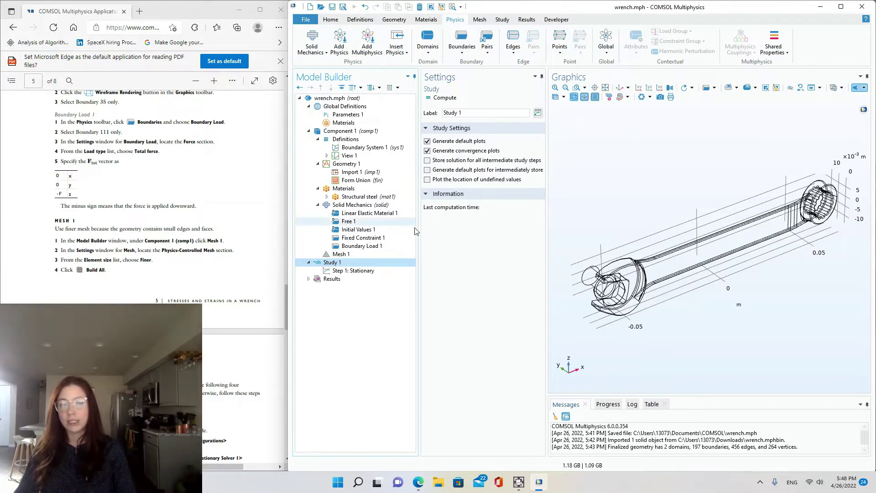
left_click(345, 254)
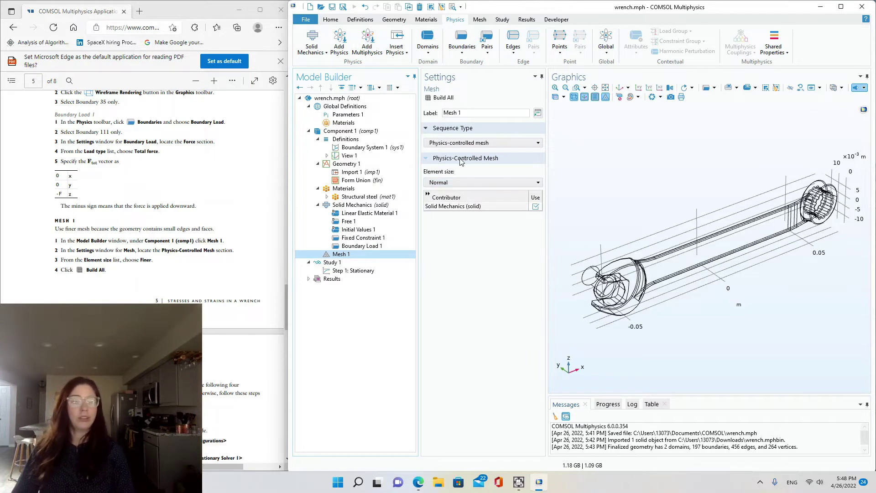
left_click(462, 183)
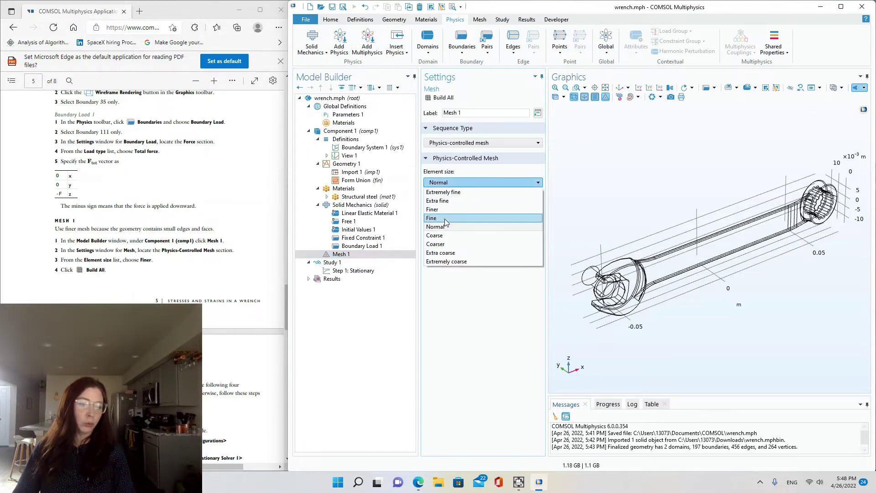
left_click(443, 209)
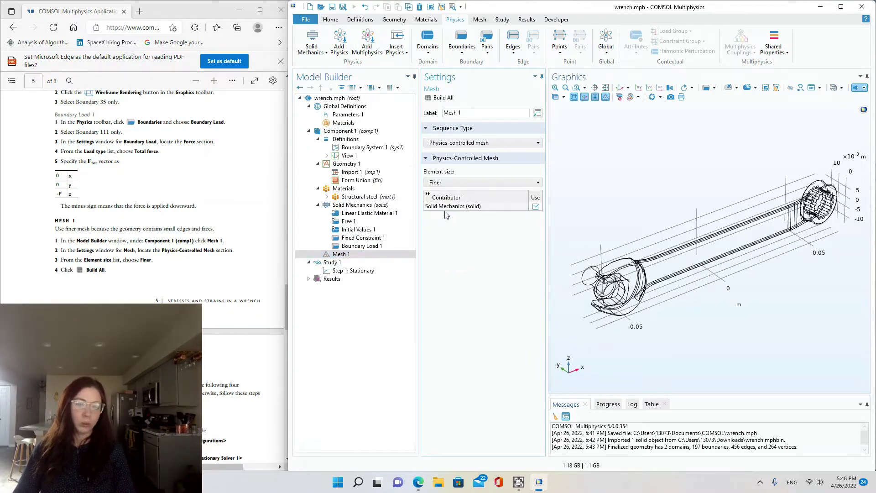
left_click(439, 98)
scroll(237, 315, "down", 8)
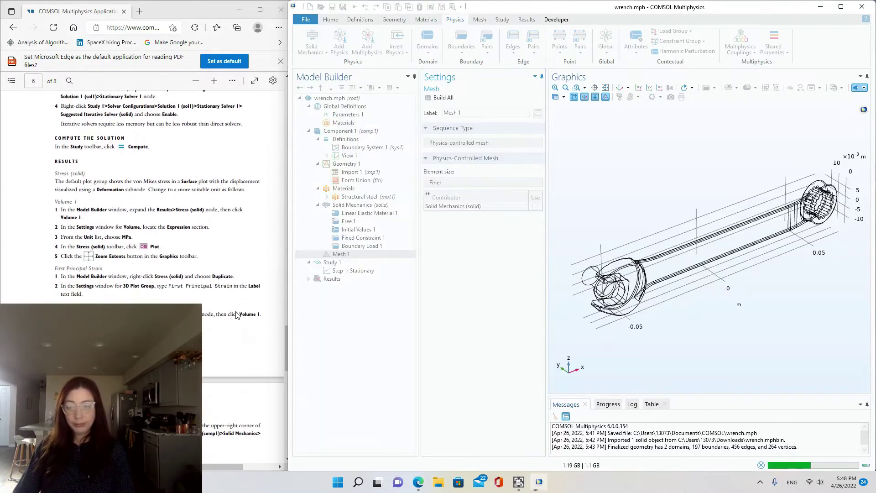
scroll(237, 315, "up", 4)
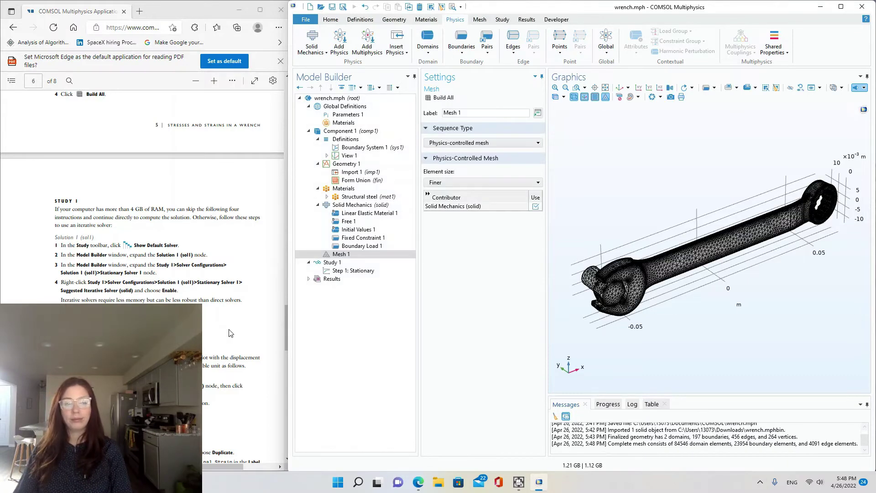
left_click_drag(643, 343, 619, 320)
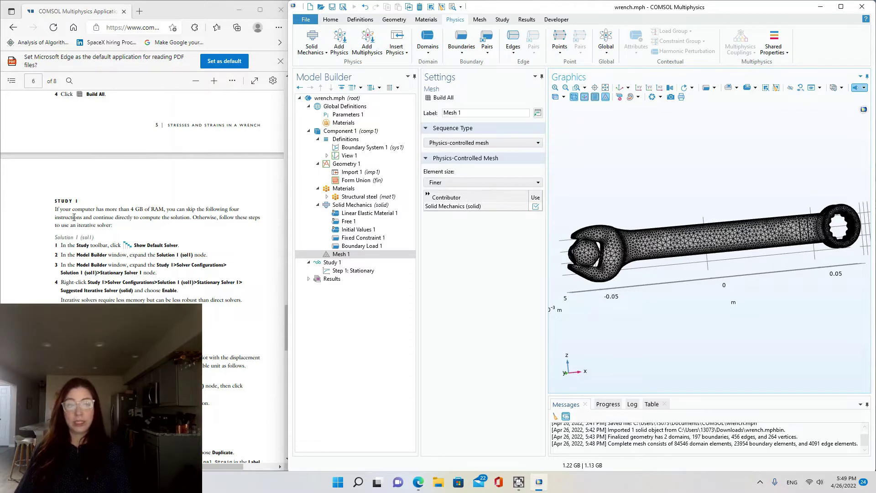
left_click(167, 231)
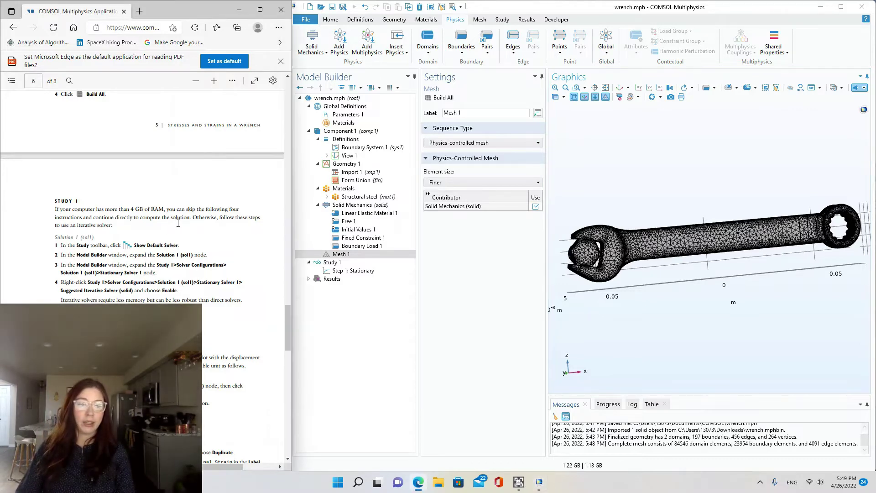
scroll(178, 223, "down", 3)
scroll(178, 223, "up", 1)
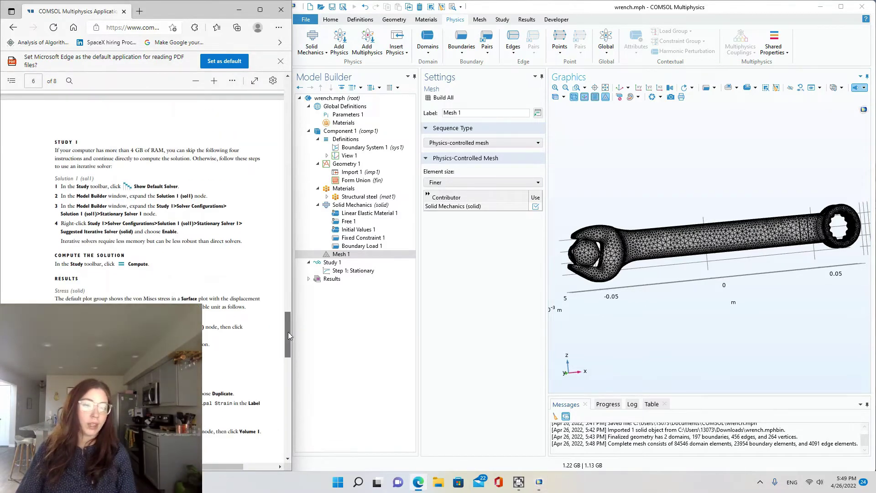
scroll(289, 340, "down", 1)
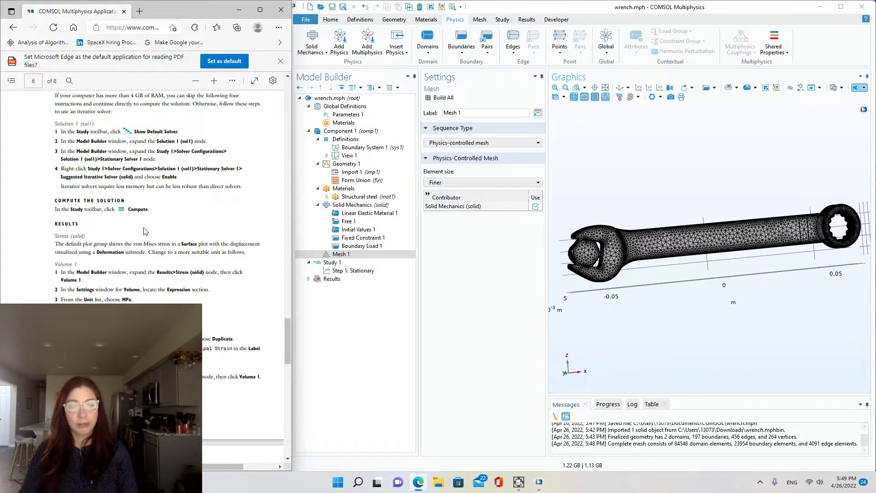
scroll(145, 231, "down", 1)
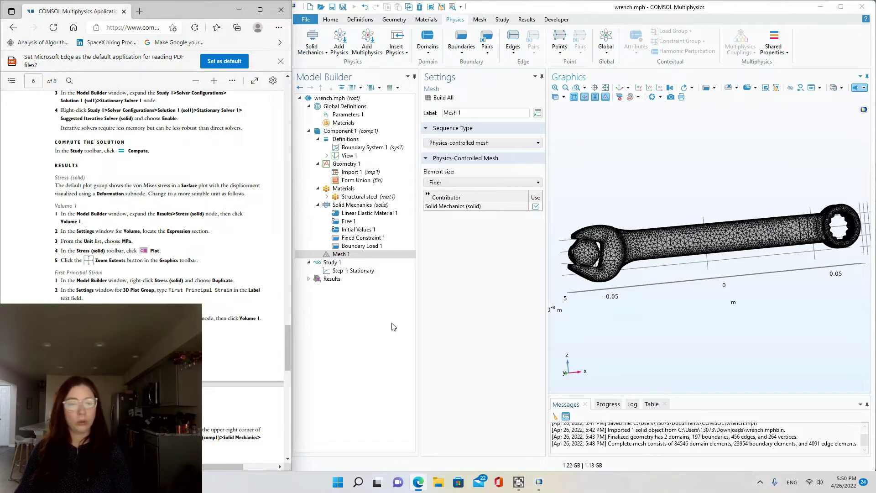
- Select Step 1: Stationary under Study 1 to prepare the solve
left_click(336, 271)
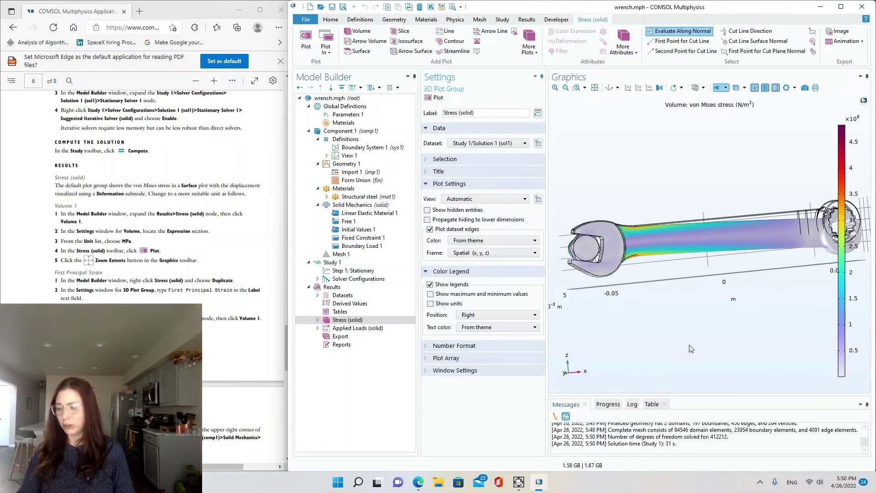
- Expand Stress (solid) and inspect the Volume 1 plot and its Deformation subnode
mouse_move(702, 257)
left_mouse_down()
mouse_move(702, 275)
mouse_move(704, 264)
left_mouse_up()
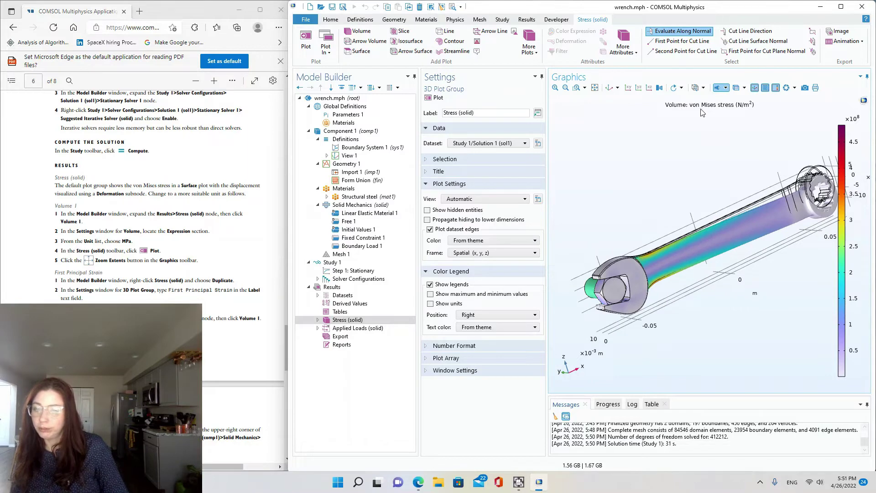
left_click(318, 320)
left_click(352, 328)
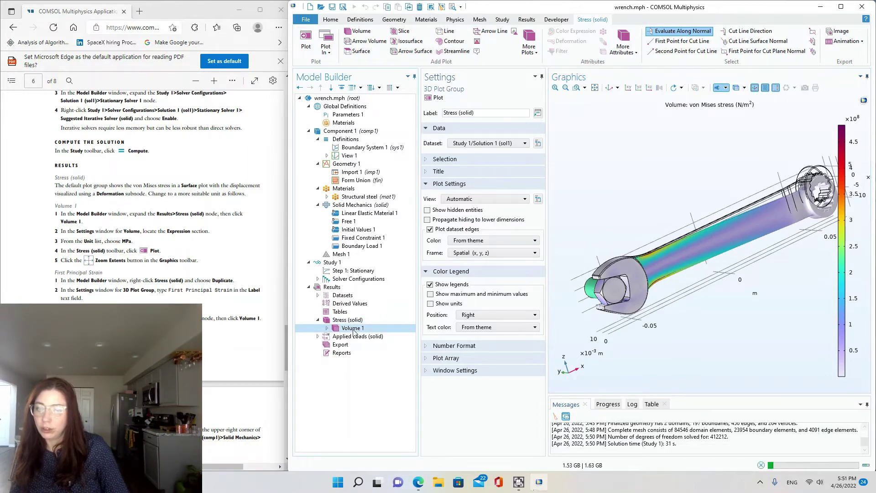
left_click(327, 328)
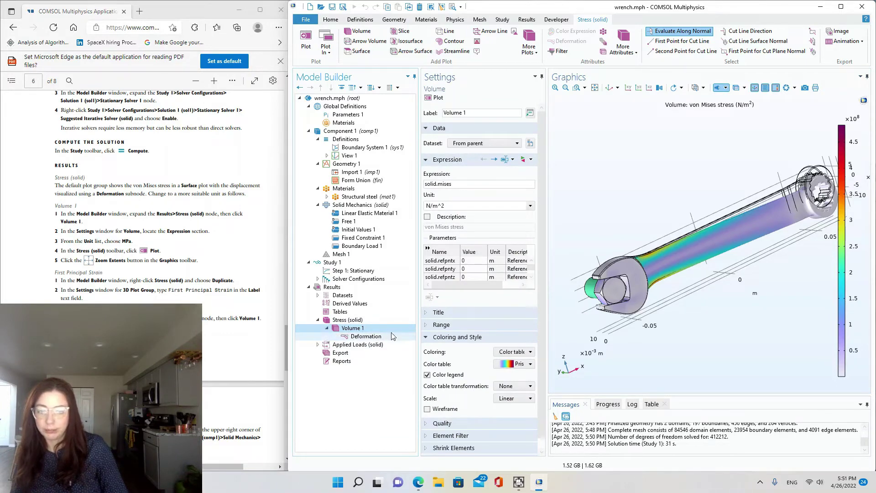
left_click(367, 336)
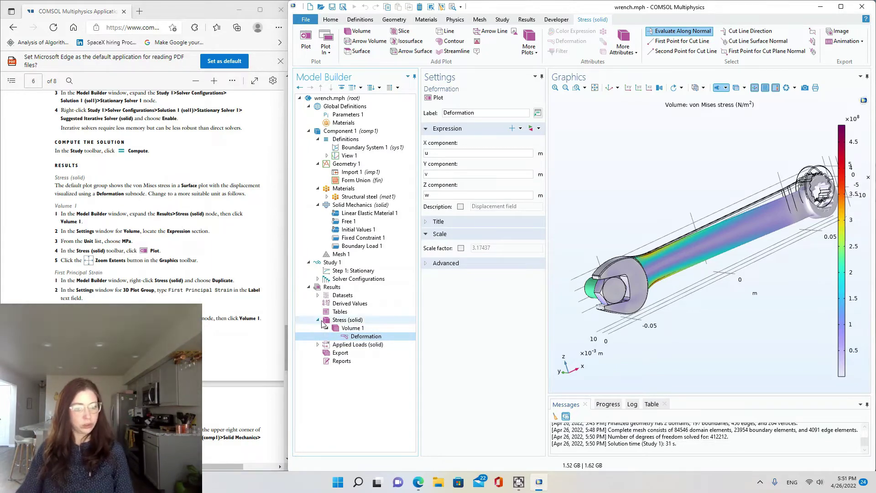
left_click(359, 329)
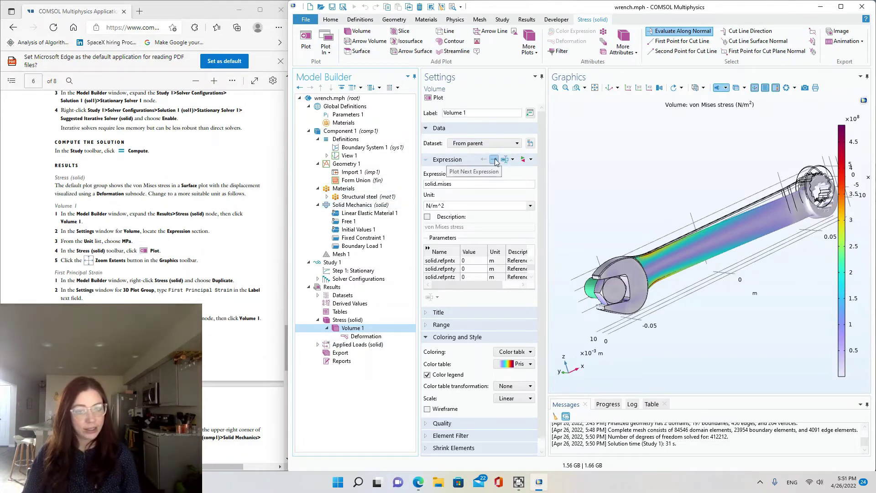
- Set the Volume 1 stress unit to MPa and replot, legend peaking near 450 MPa
left_click(530, 206)
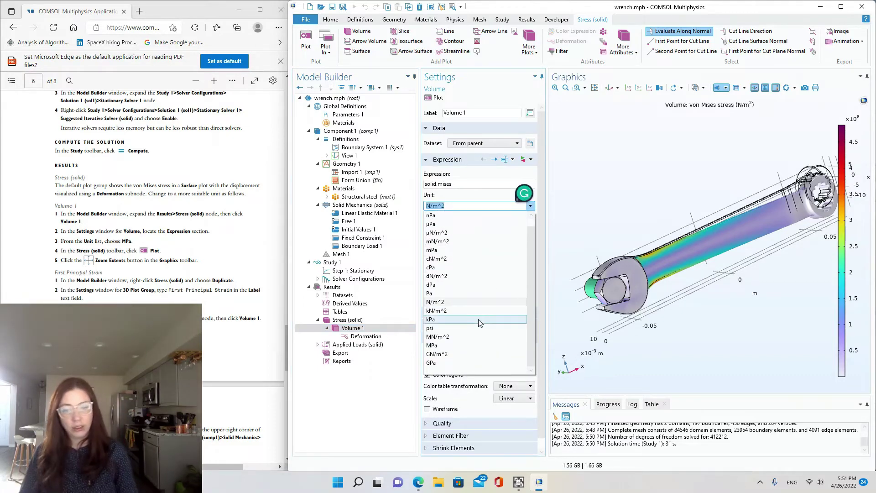
left_click(450, 346)
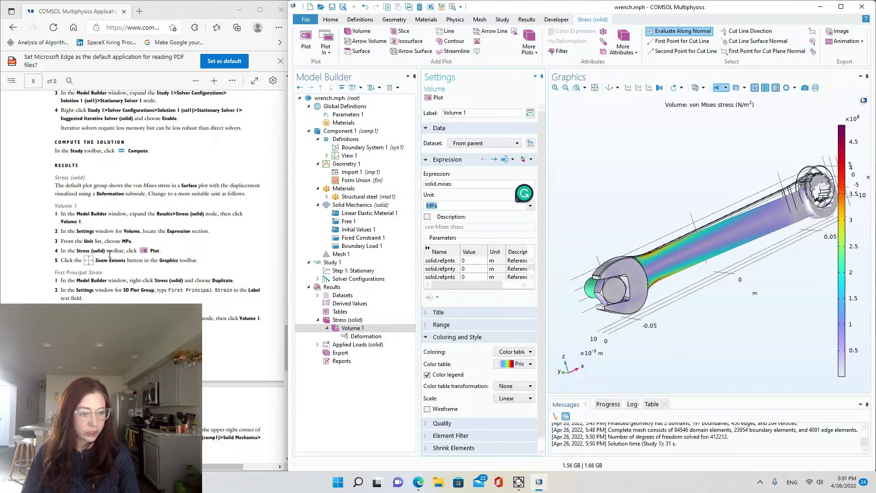
left_click(431, 99)
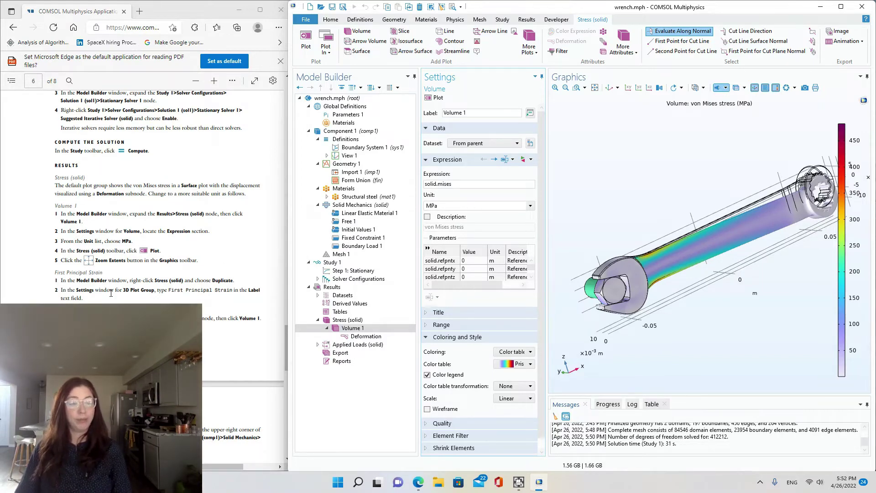
scroll(144, 291, "down", 3)
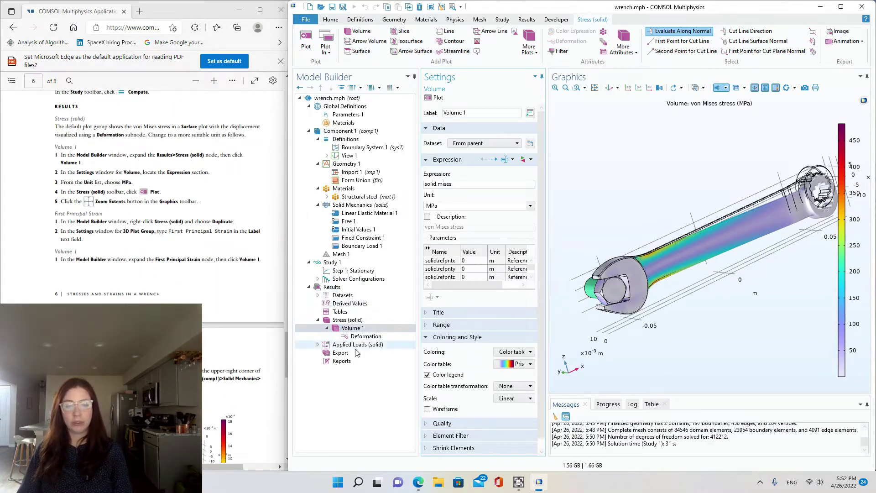
- Duplicate the Stress (solid) group and relabel the copy 'First Principal Strain'
right_click(350, 320)
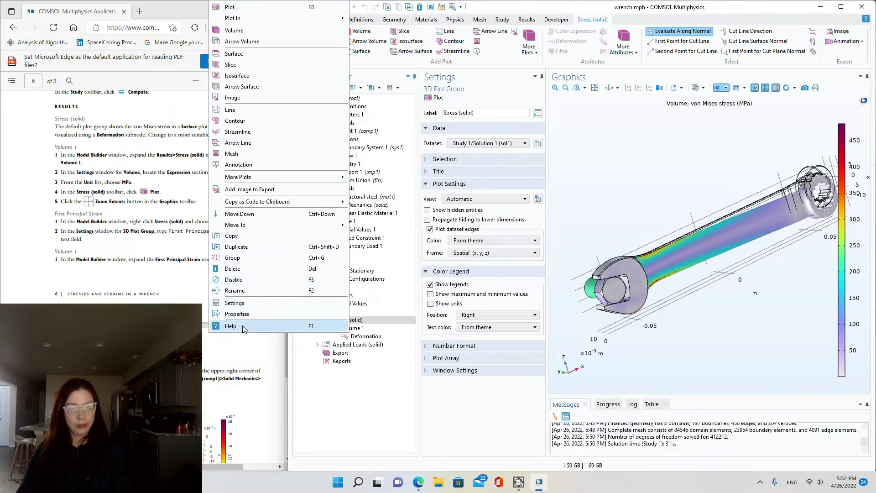
left_click(248, 249)
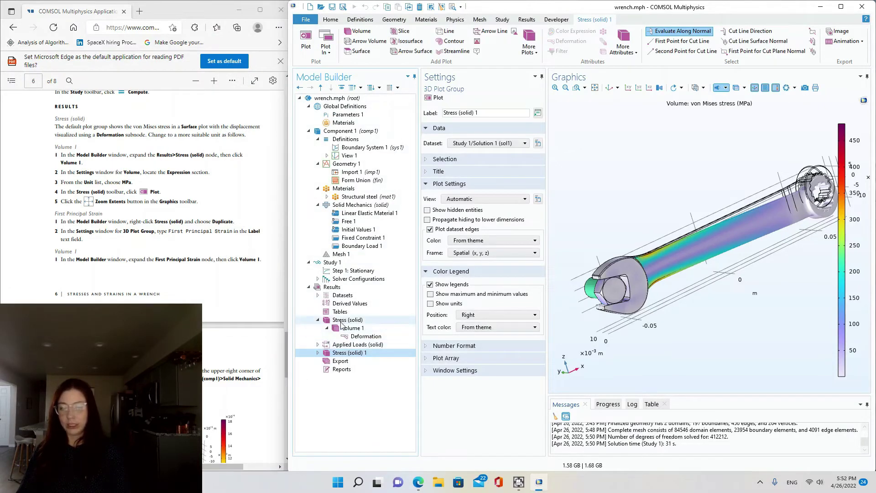
left_click(319, 321)
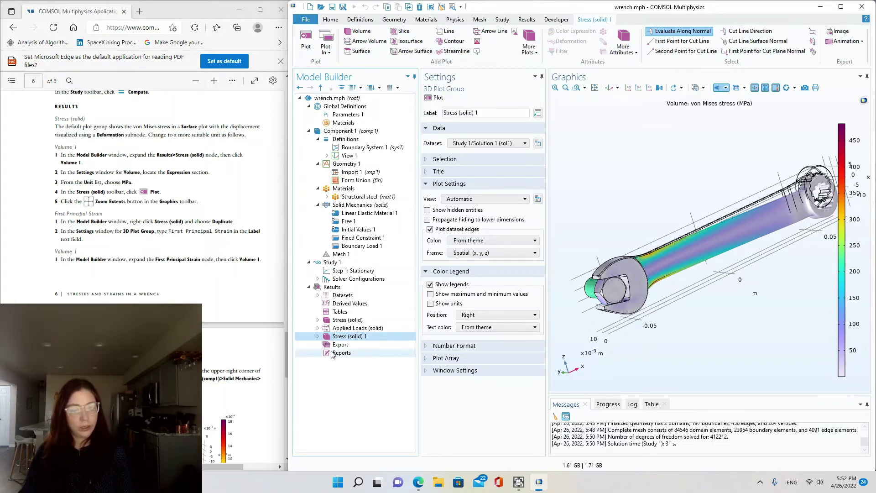
left_click(318, 337)
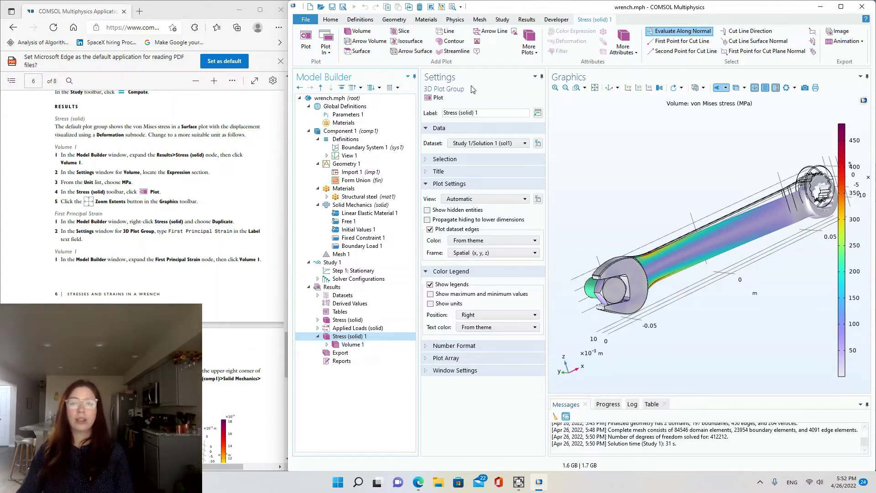
triple_click(446, 114)
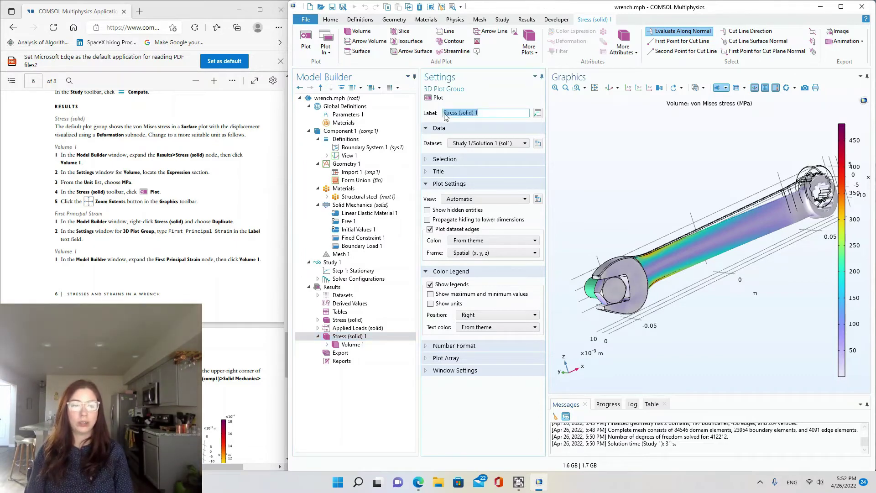
type("First Principal Strain")
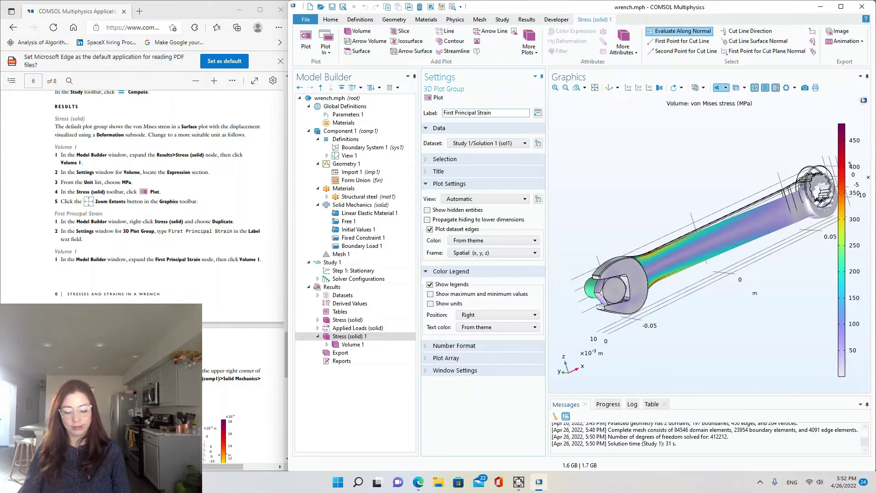
key("Return")
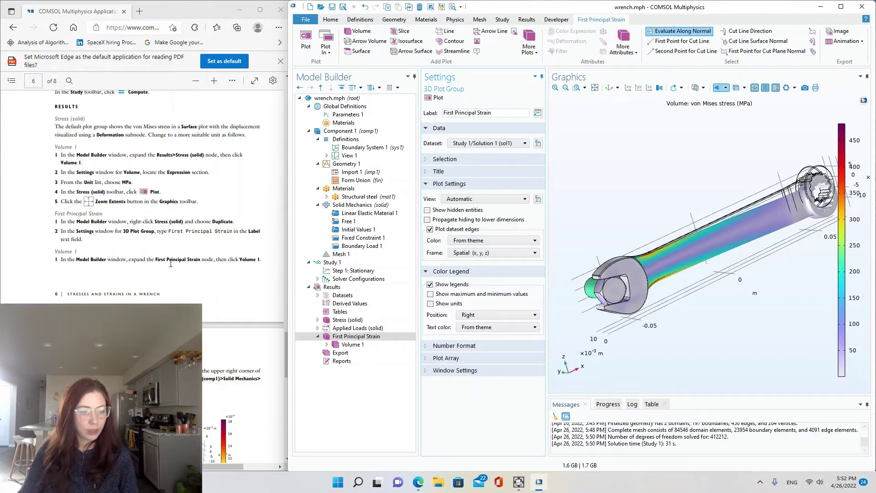
- Open the copied Volume 1 settings and expand Solid Mechanics in the Replace Expression list
left_click(350, 345)
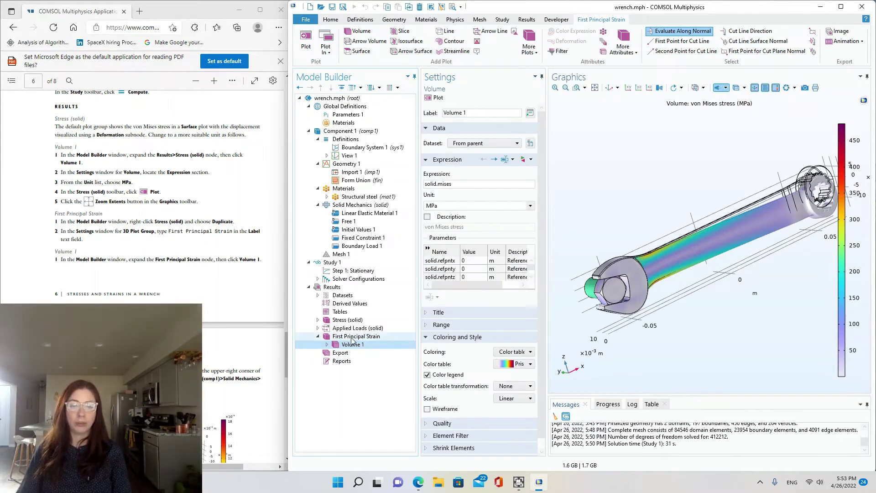
scroll(276, 247, "down", 3)
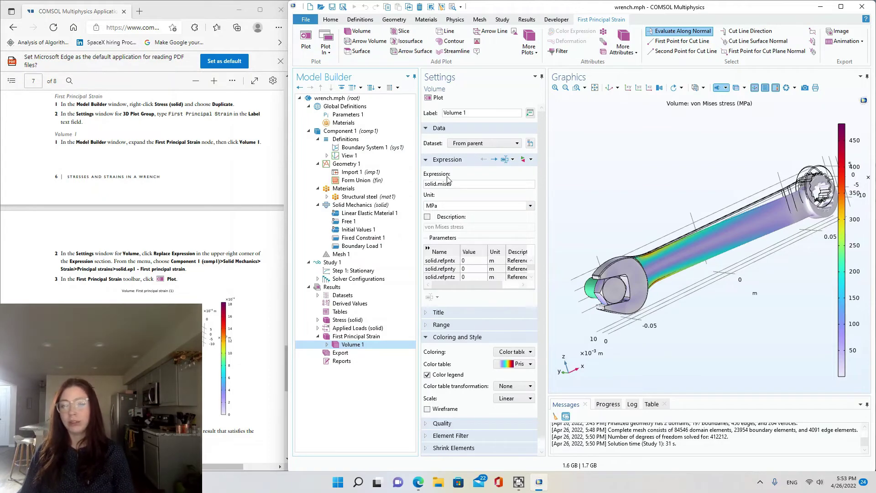
left_click(523, 159)
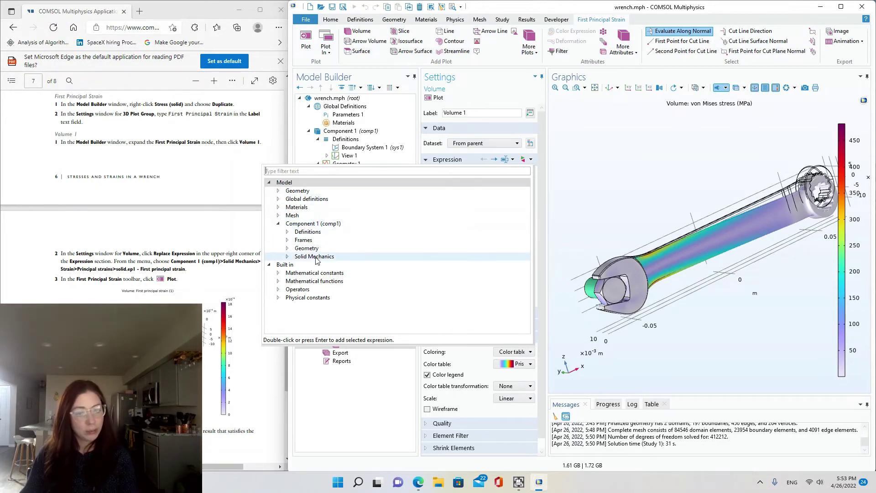
left_click(290, 257)
left_click(287, 257)
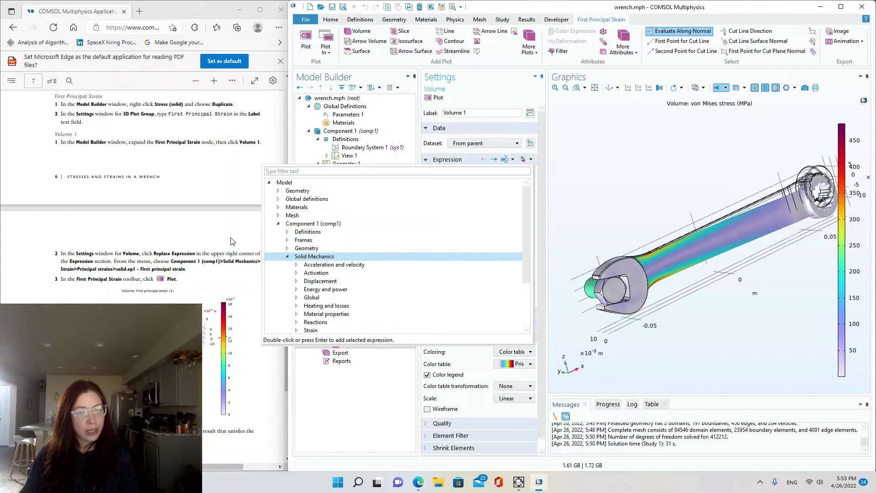
- Pick solid.ep1 (first principal strain) under Solid Mechanics > Strain > Principal strains as the Volume expression
left_click(223, 466)
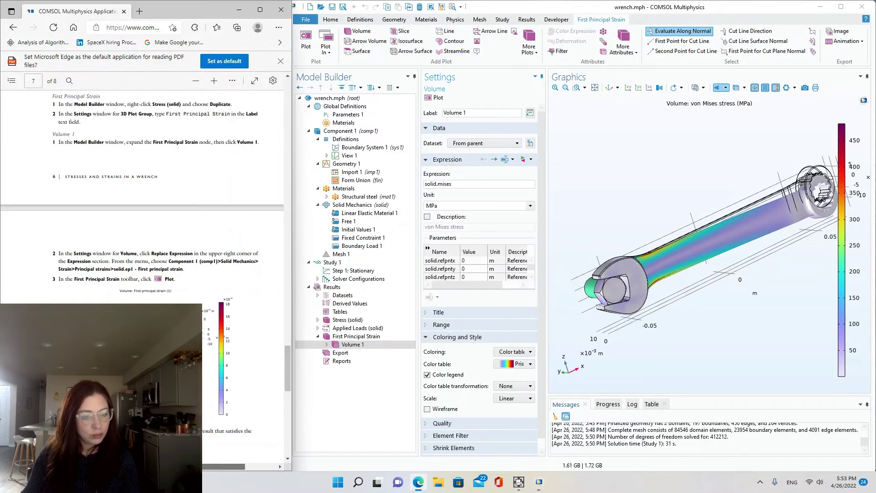
left_click_drag(223, 466, 242, 467)
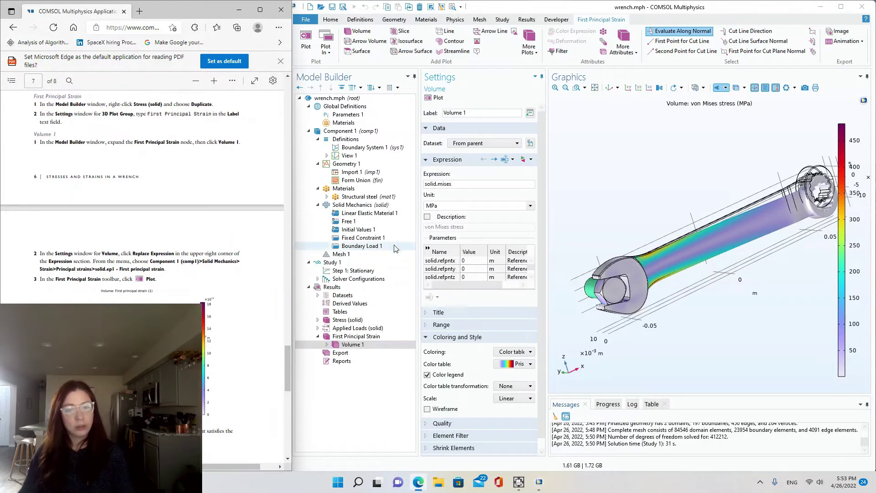
left_click(524, 160)
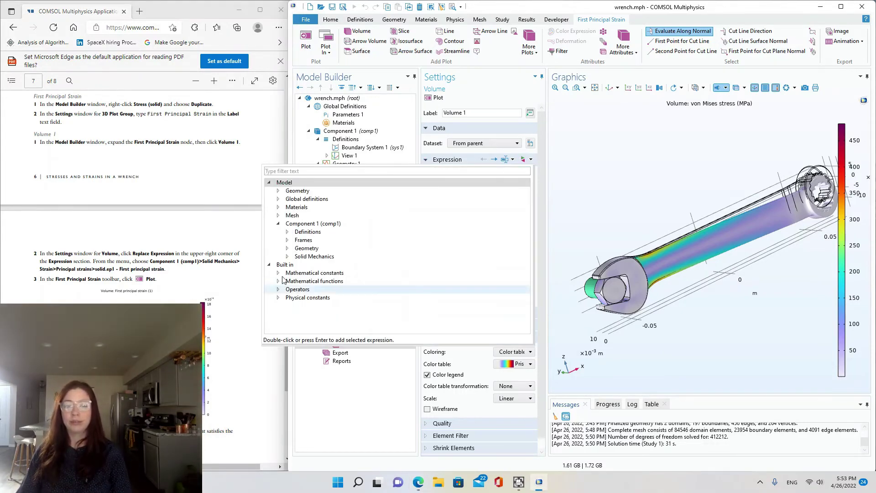
left_click(288, 257)
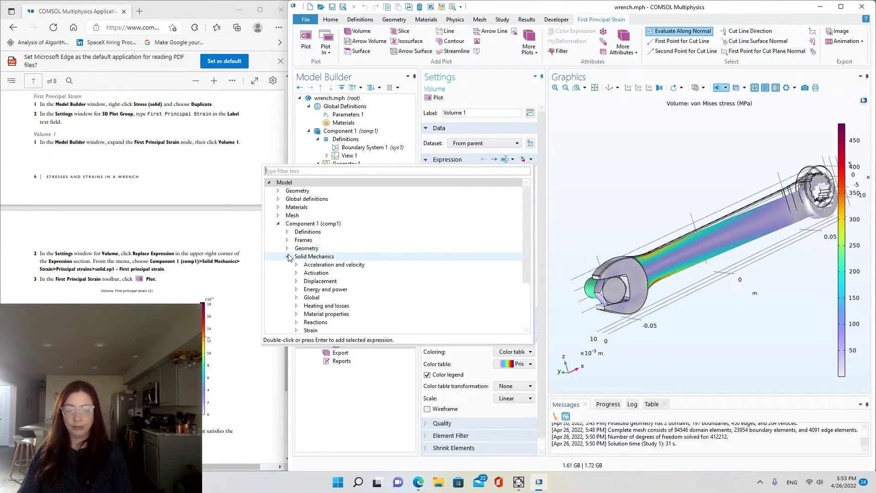
scroll(301, 318, "down", 1)
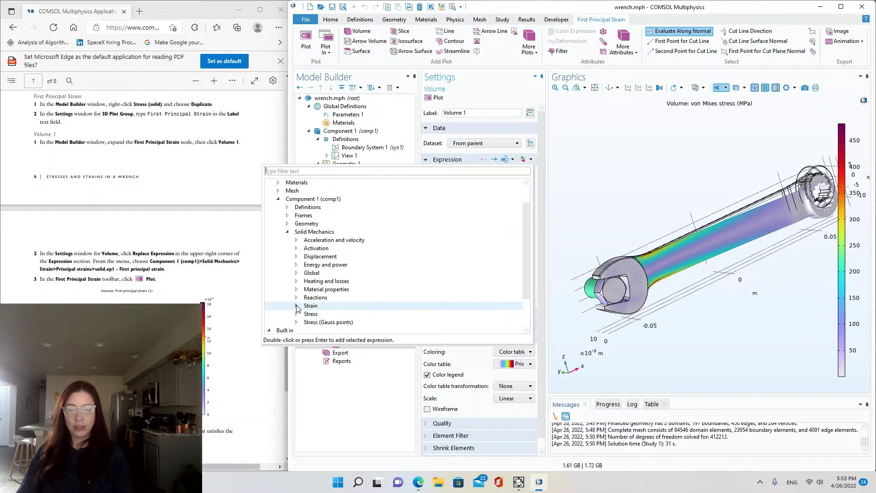
left_click(296, 305)
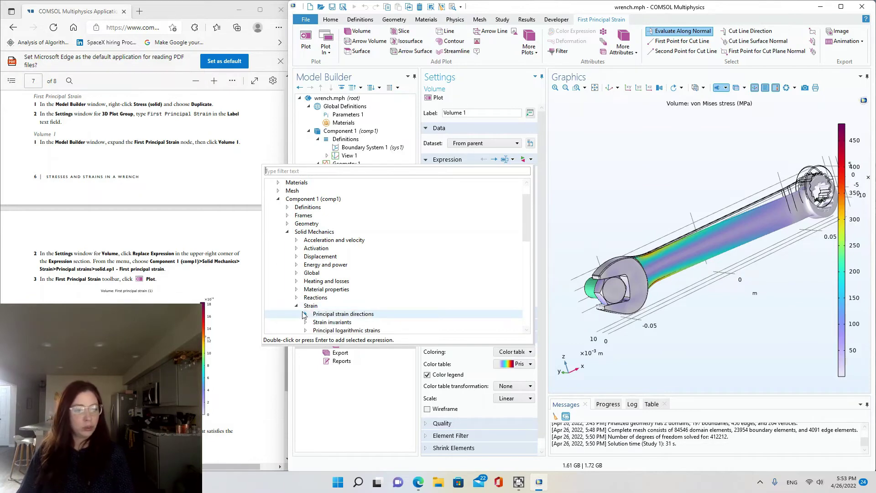
scroll(304, 315, "down", 2)
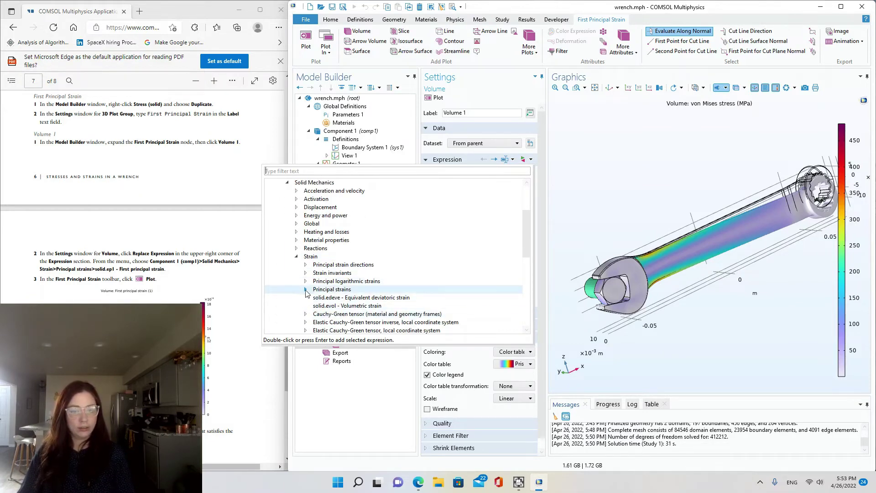
left_click(305, 290)
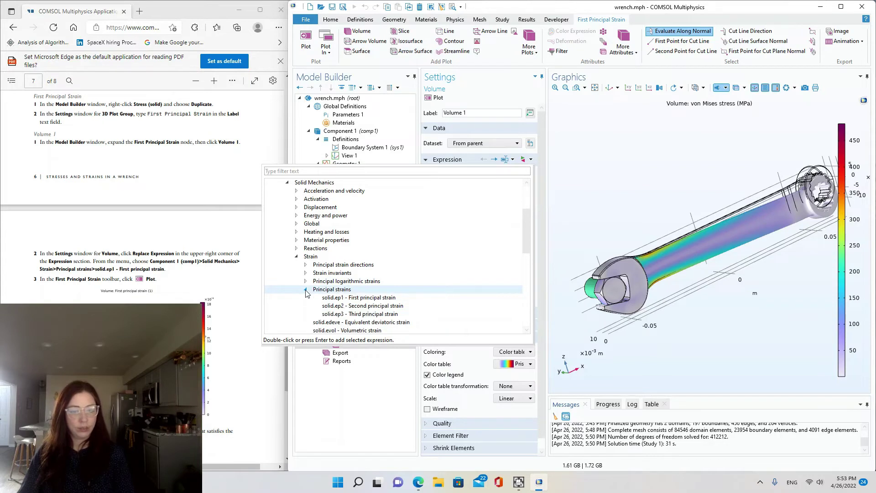
left_click(346, 299)
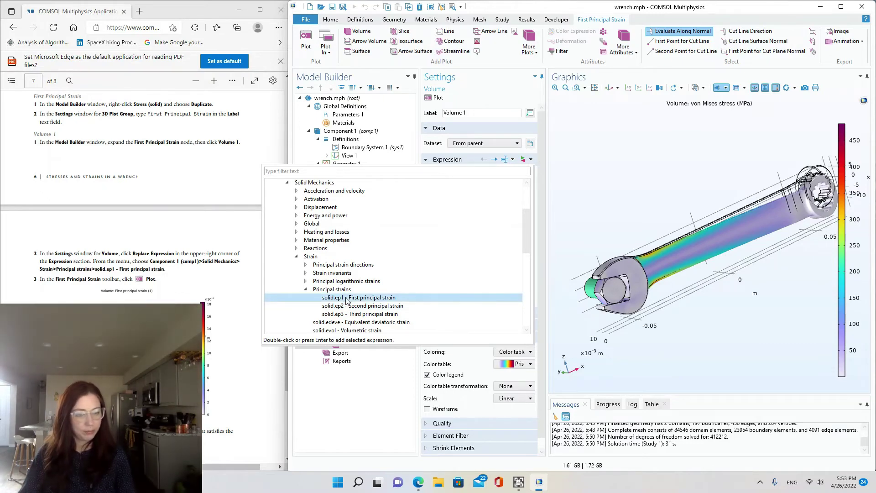
double_click(345, 297)
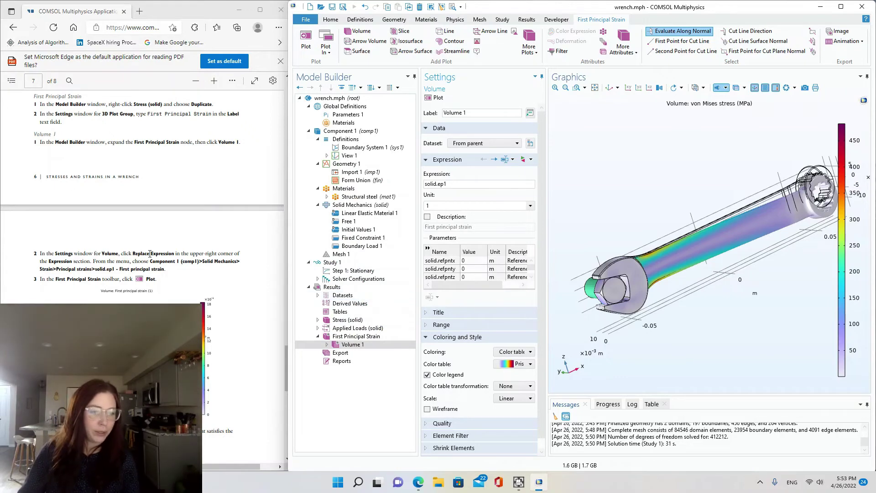
scroll(74, 183, "down", 3)
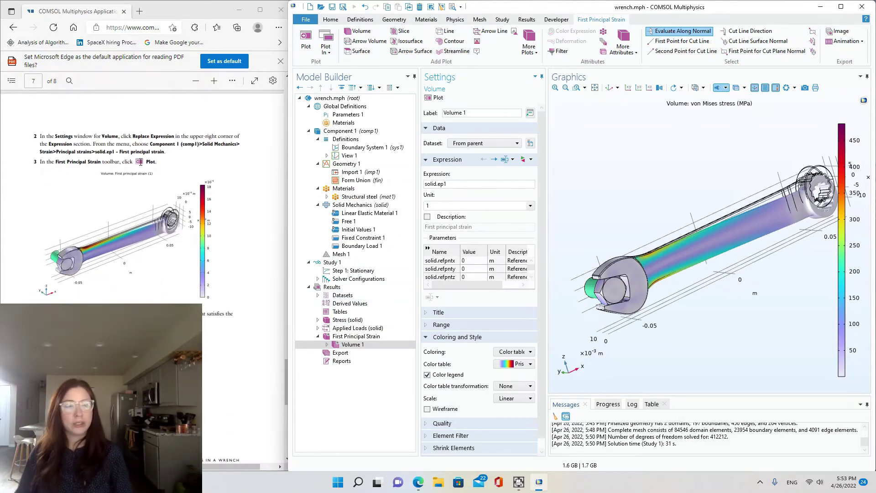
- Replot the Volume to show first principal strain on the wrench and orbit to inspect it
left_click(435, 98)
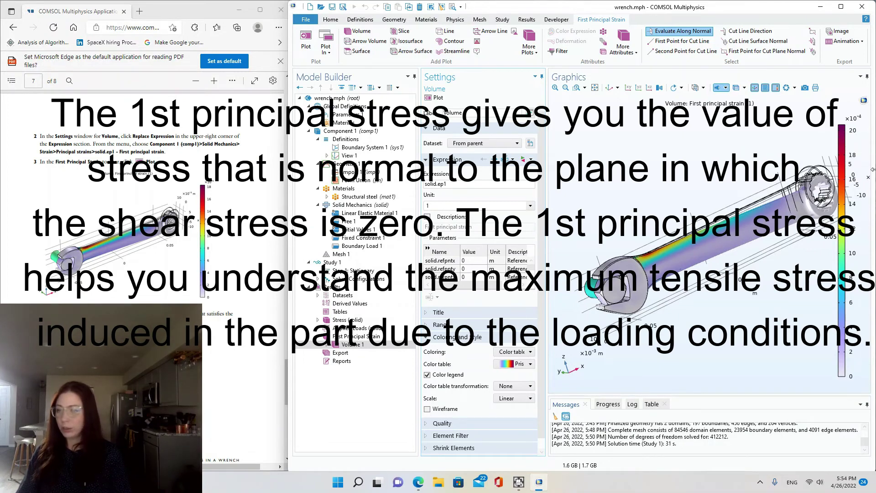
left_click_drag(849, 192, 788, 182)
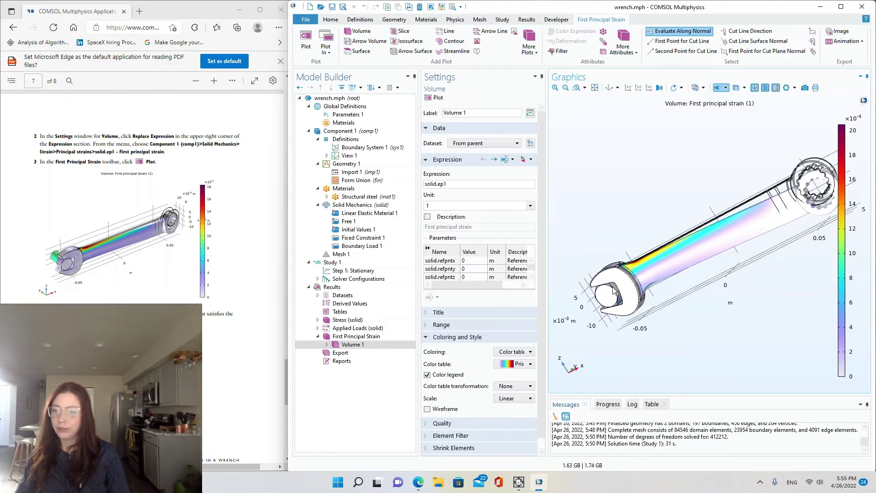
- Zoom and orbit around the wrench to examine the strain on the handle and head
mouse_move(639, 267)
left_mouse_down()
mouse_move(651, 304)
mouse_move(638, 260)
left_mouse_up()
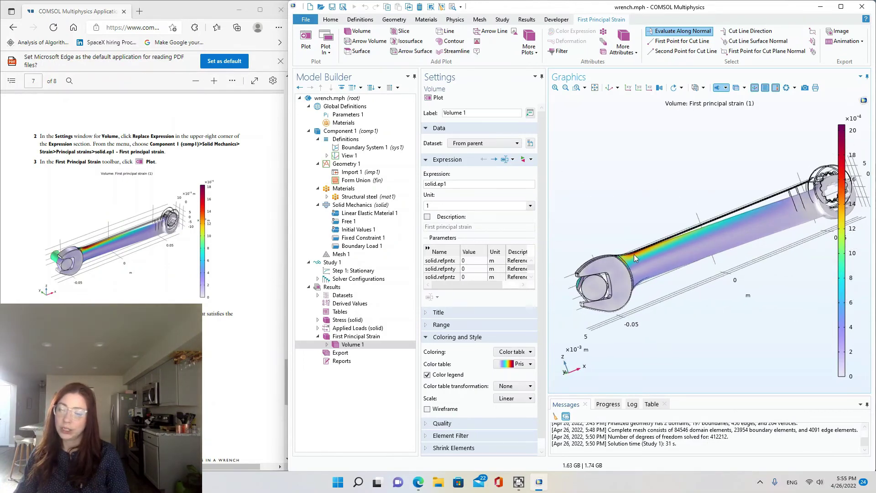
scroll(634, 254, "up", 6)
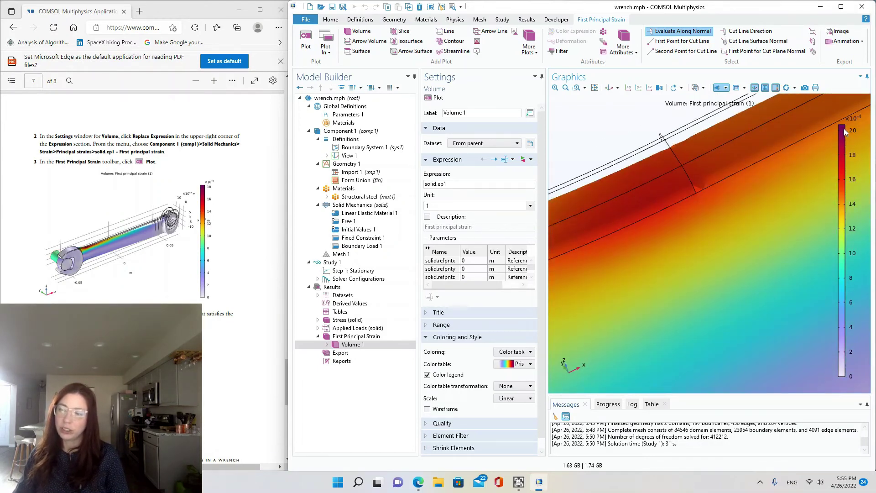
scroll(681, 227, "down", 6)
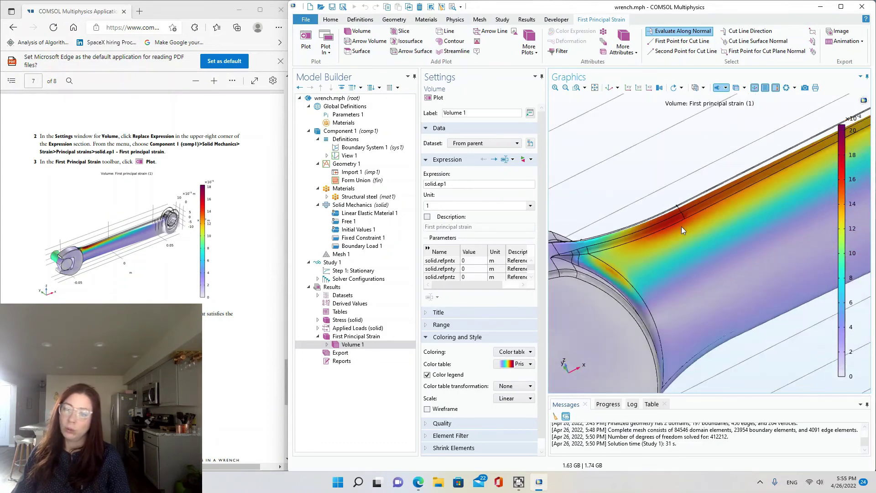
scroll(681, 226, "up", 2)
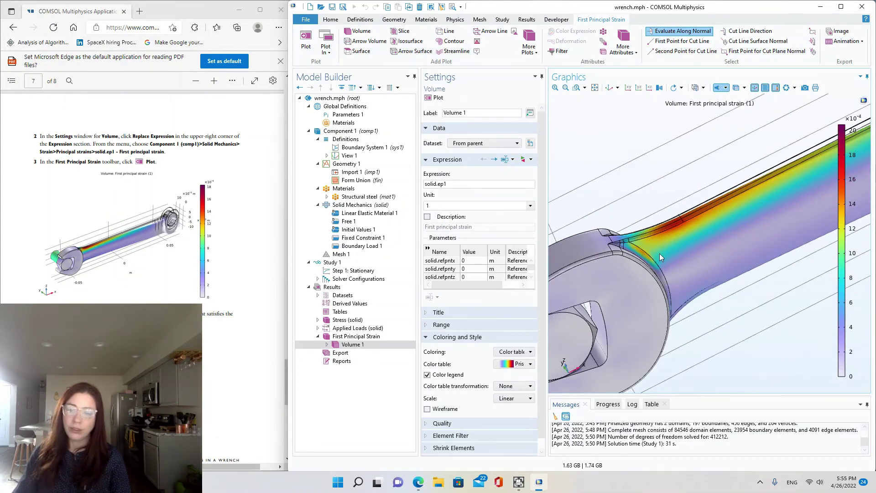
scroll(659, 253, "down", 4)
left_click_drag(715, 292, 671, 310)
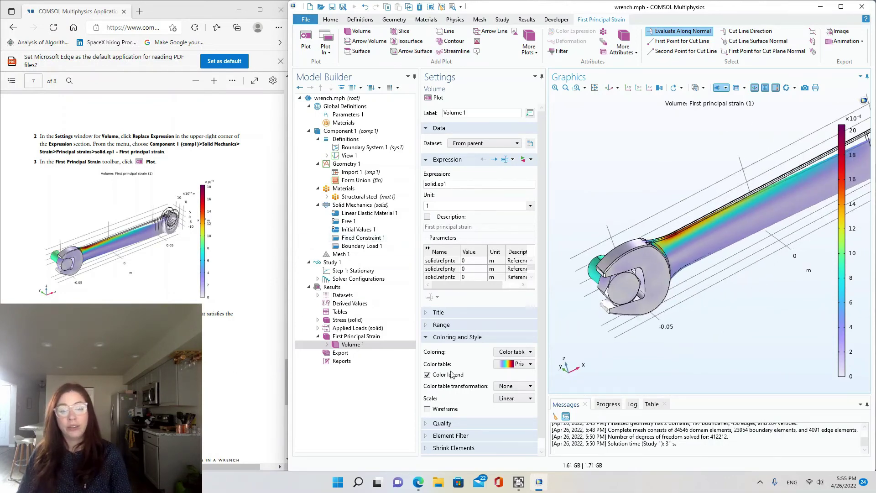
scroll(462, 400, "down", 1)
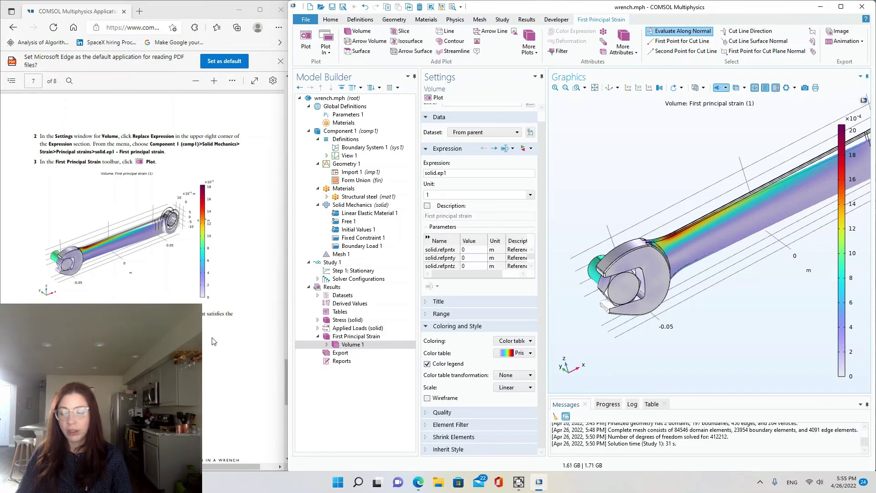
left_click_drag(763, 306, 721, 308)
scroll(730, 301, "down", 5)
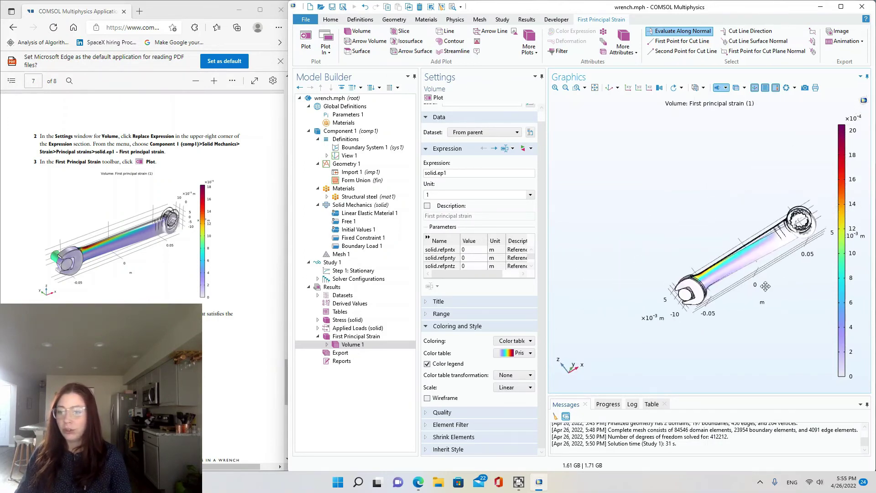
left_click_drag(766, 285, 780, 294)
scroll(744, 283, "up", 3)
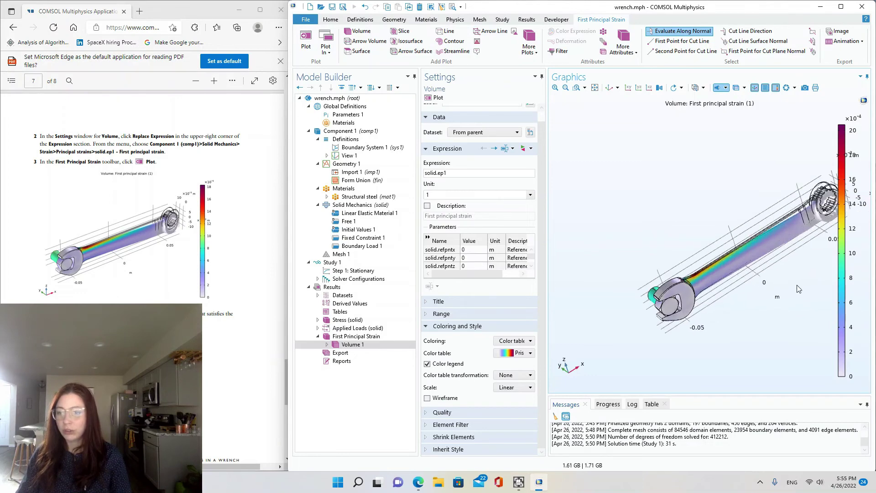
- Return the wrench to its full default view and bring the tutorial PDF forward
left_click(610, 87)
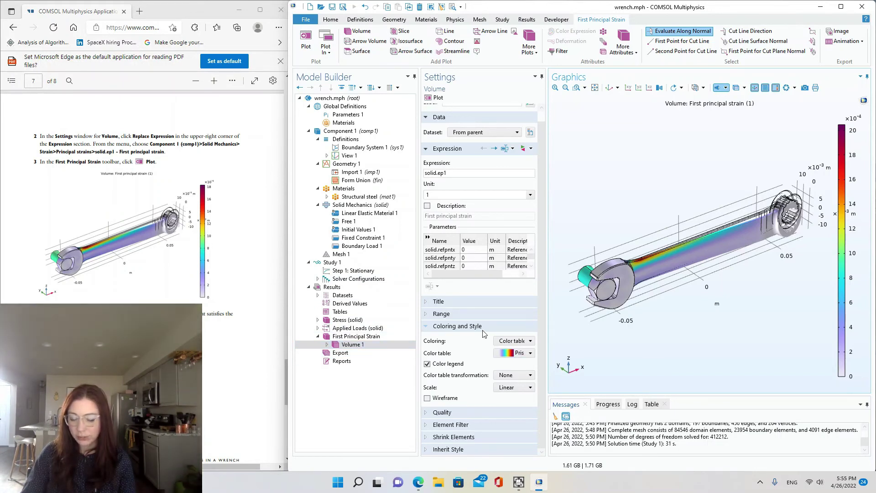
left_click(210, 325)
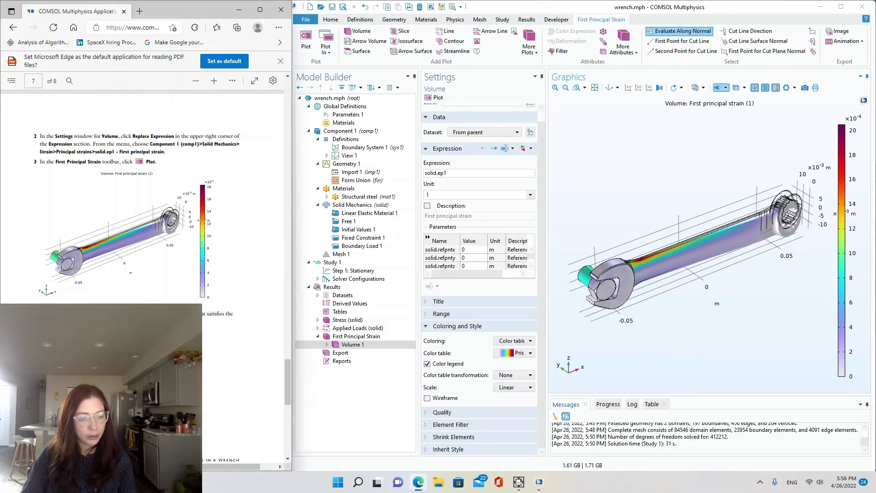
scroll(210, 325, "down", 5)
scroll(209, 325, "up", 5)
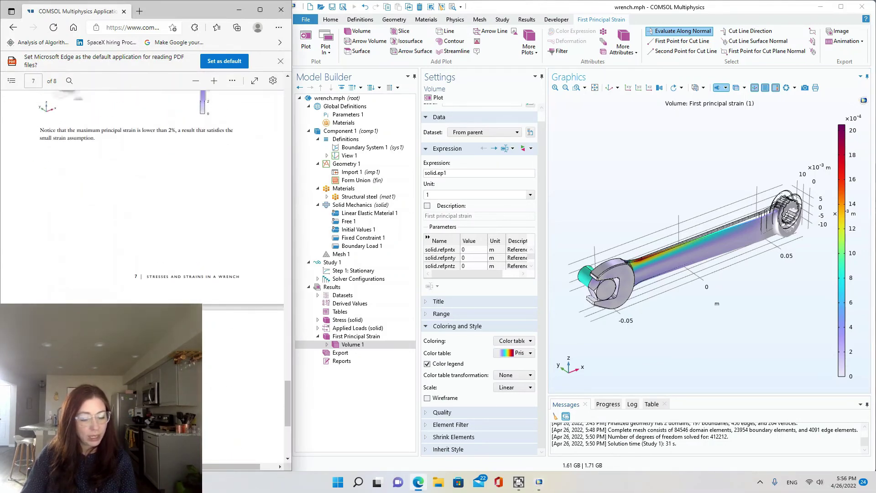
left_click_drag(292, 352, 288, 352)
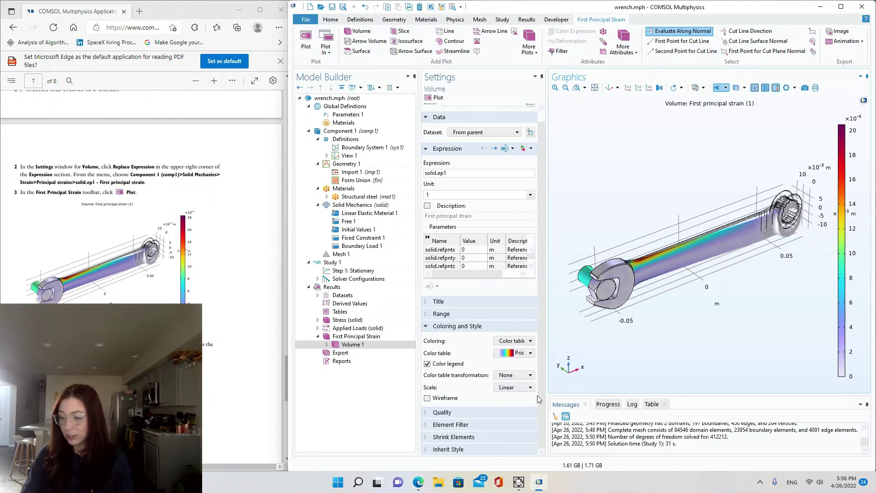
scroll(256, 358, "up", 11)
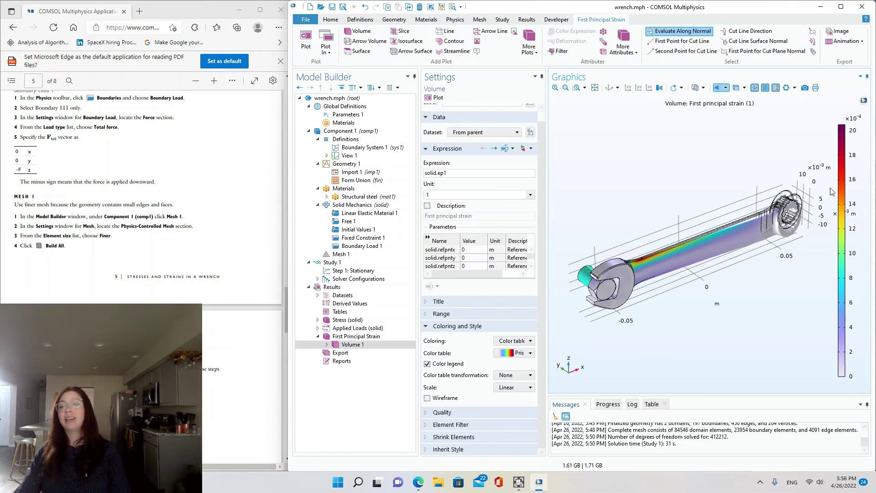
scroll(779, 259, "up", 2)
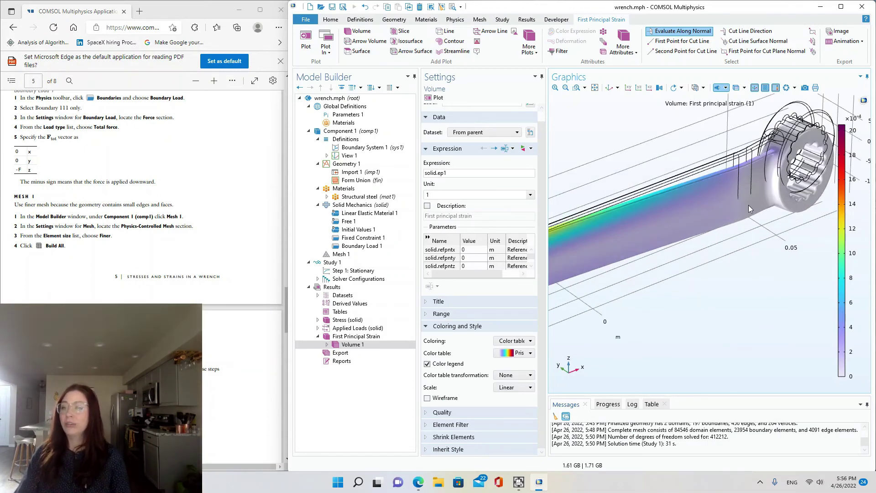
left_click_drag(731, 182, 681, 222)
scroll(681, 222, "down", 5)
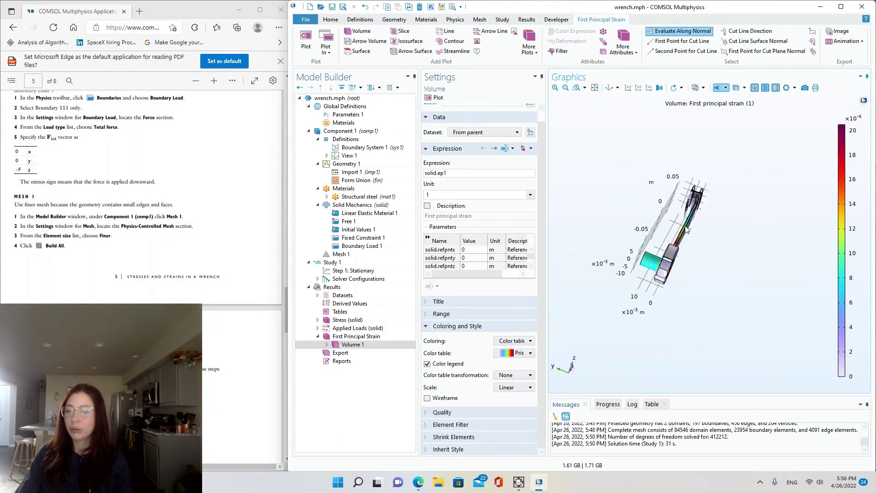
scroll(687, 230, "up", 4)
left_click_drag(645, 332, 600, 306)
left_click_drag(596, 247, 607, 210)
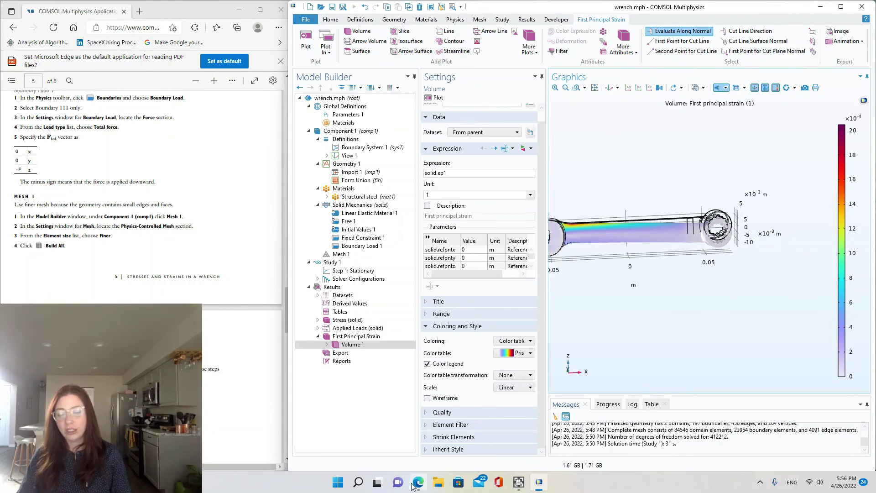
mouse_move(417, 483)
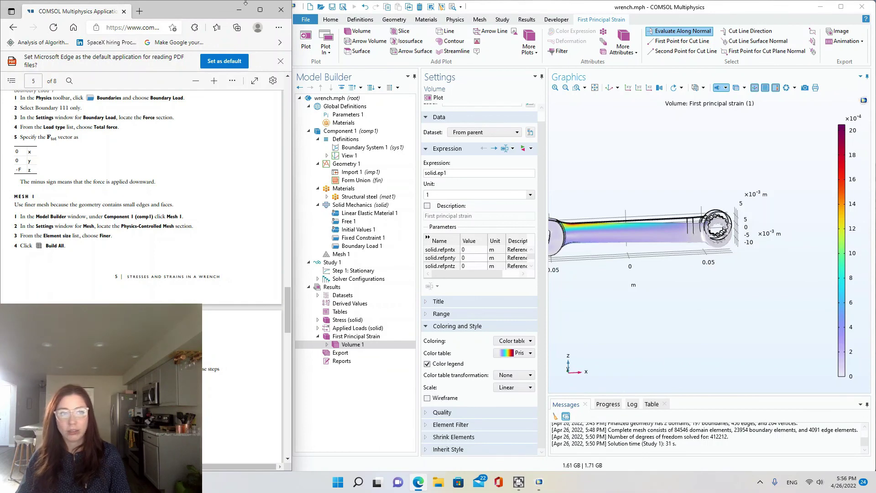
left_click(260, 10)
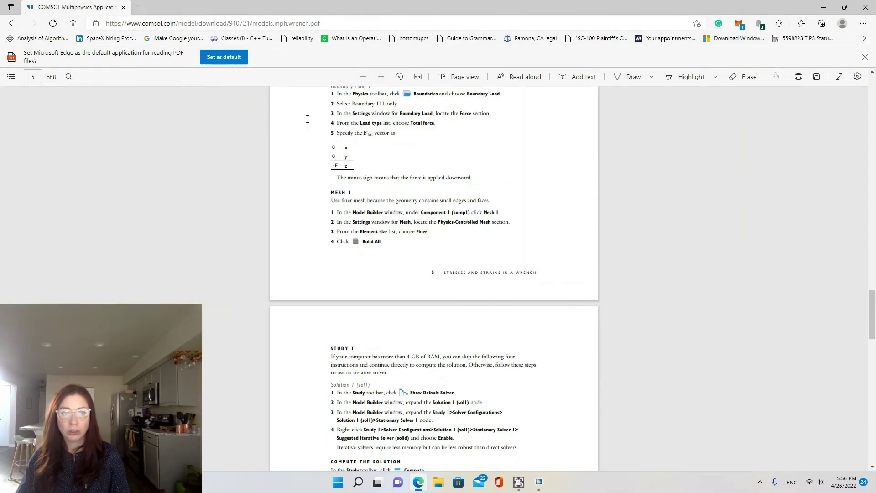
left_click(845, 7)
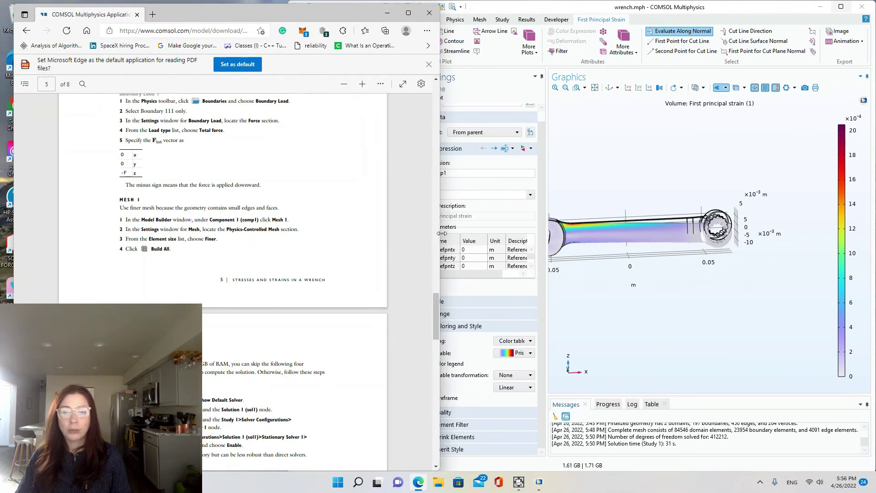
left_click_drag(440, 237, 363, 234)
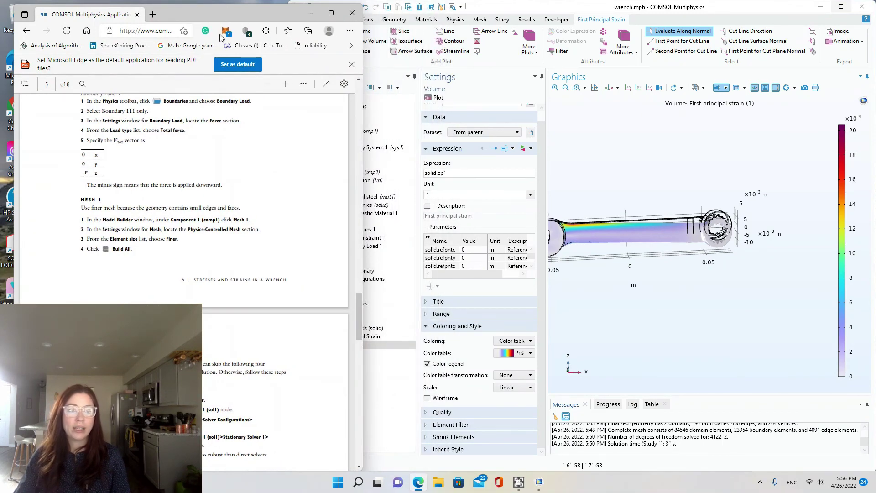
left_click_drag(231, 7, 191, 2)
key("super+Down")
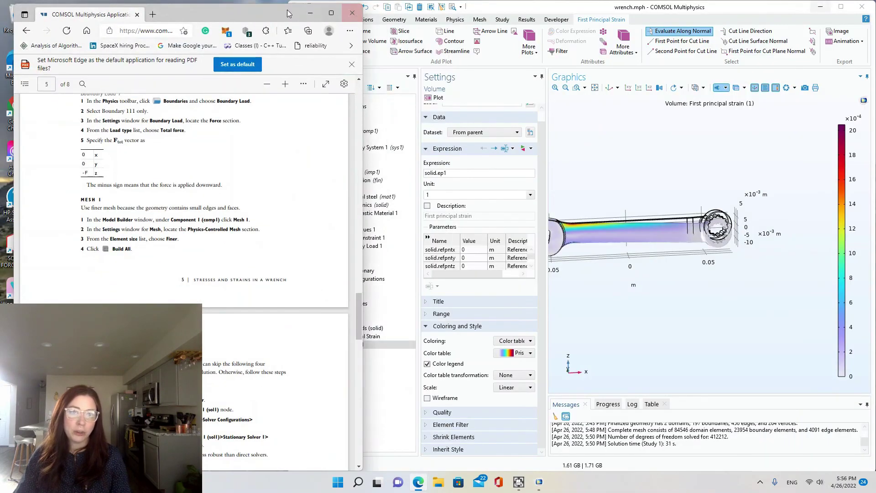
left_click(645, 346)
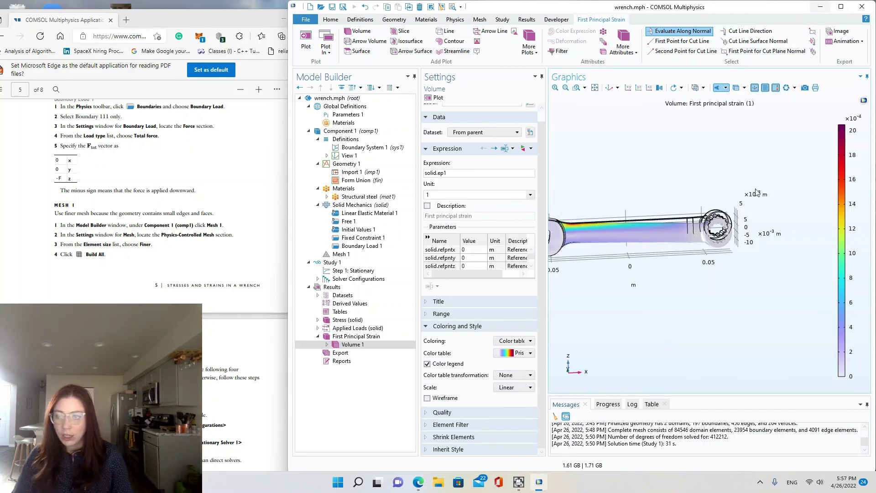
left_click_drag(633, 237, 592, 292)
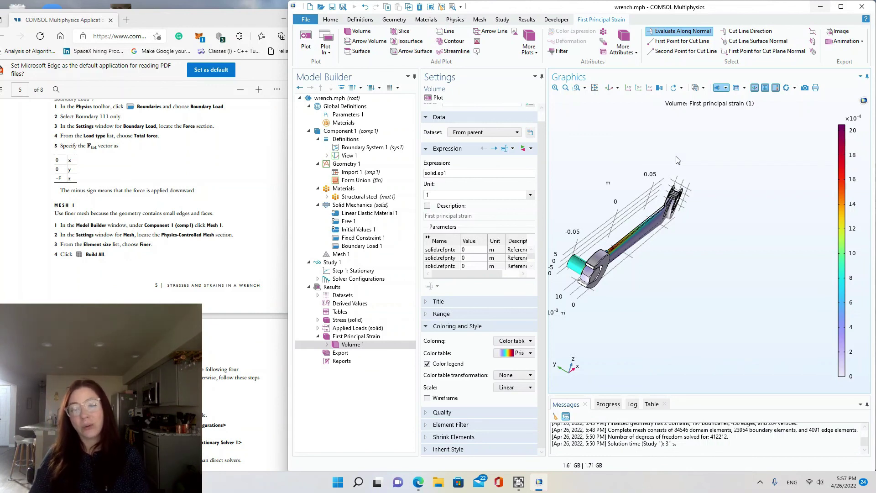
left_click_drag(656, 284, 639, 275)
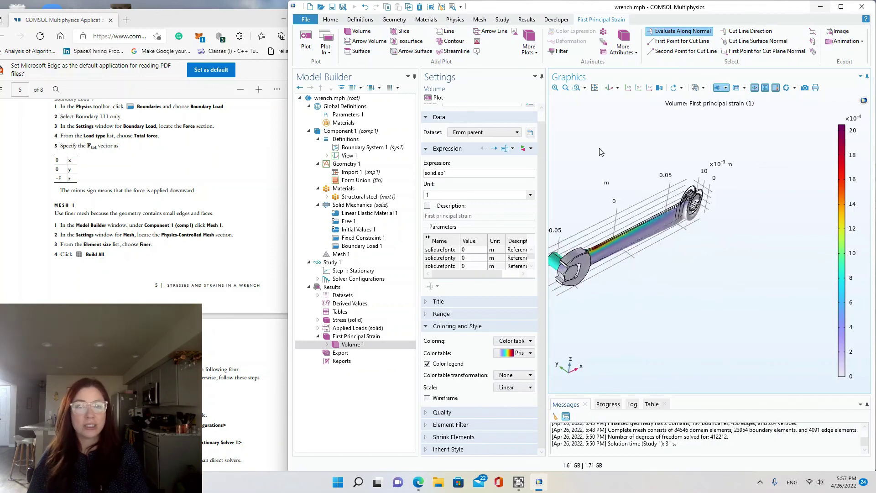